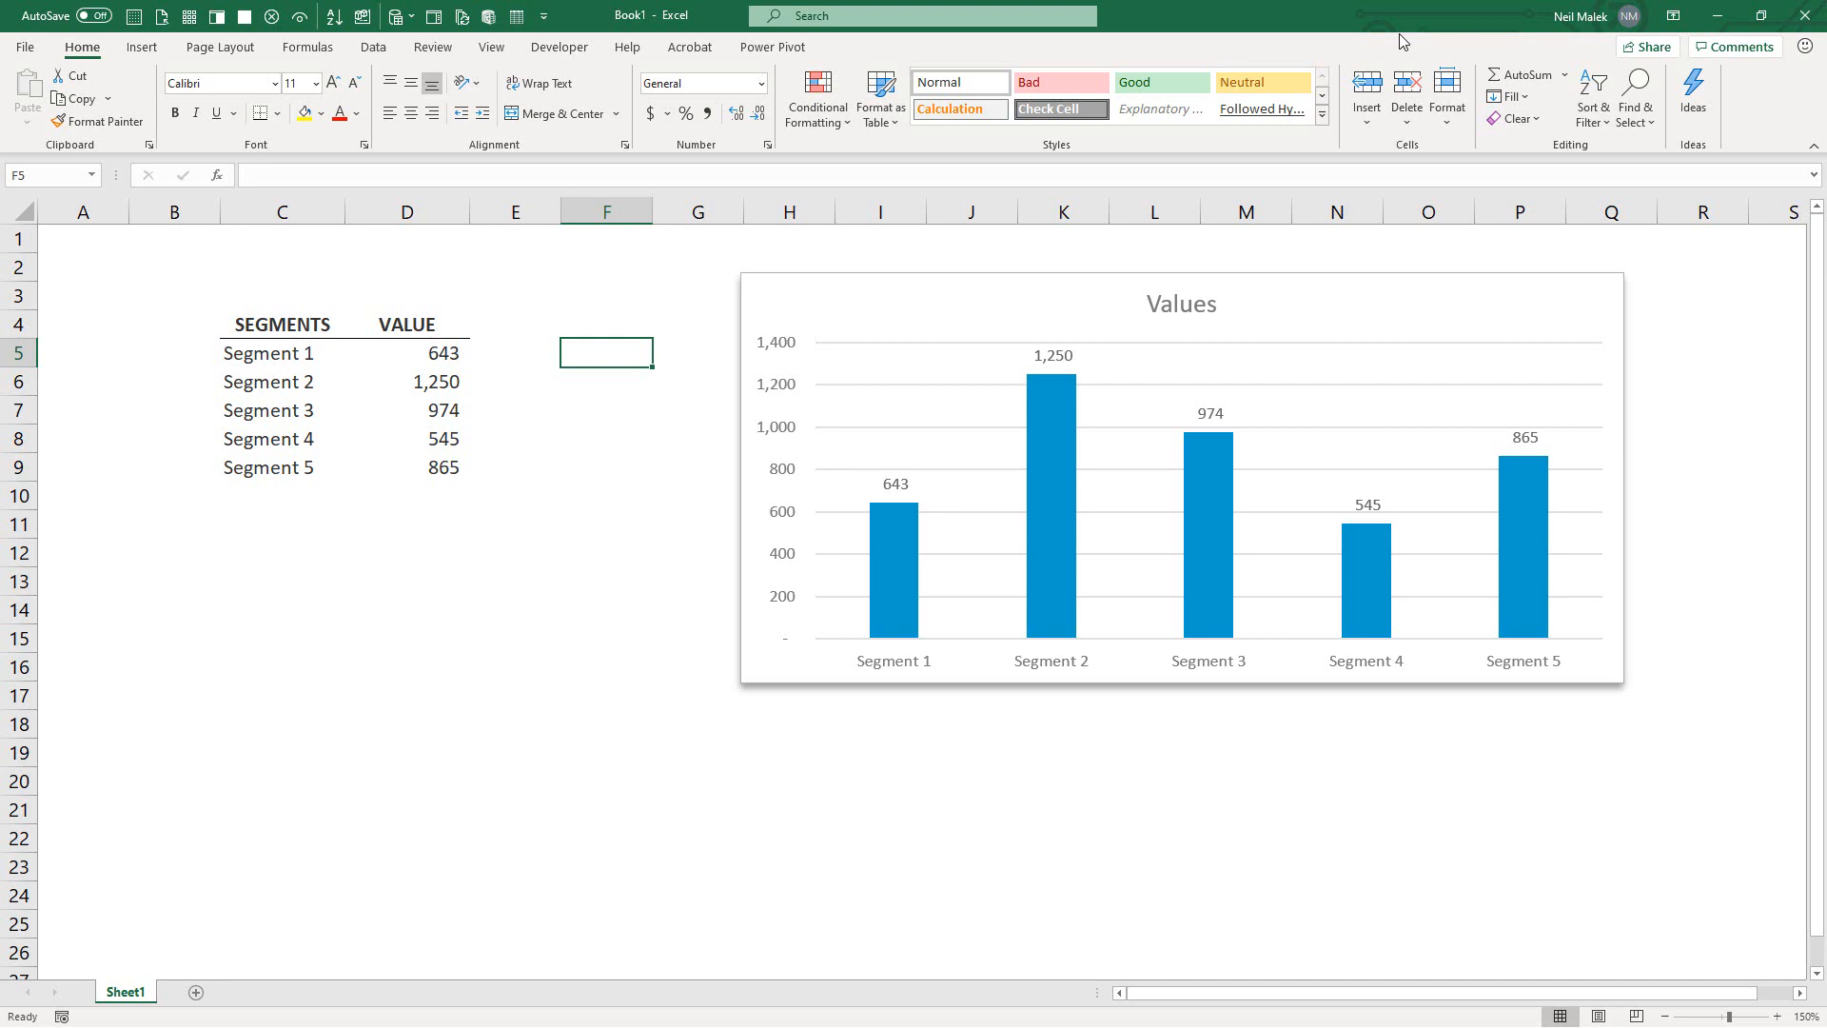
pyautogui.click(1010, 279)
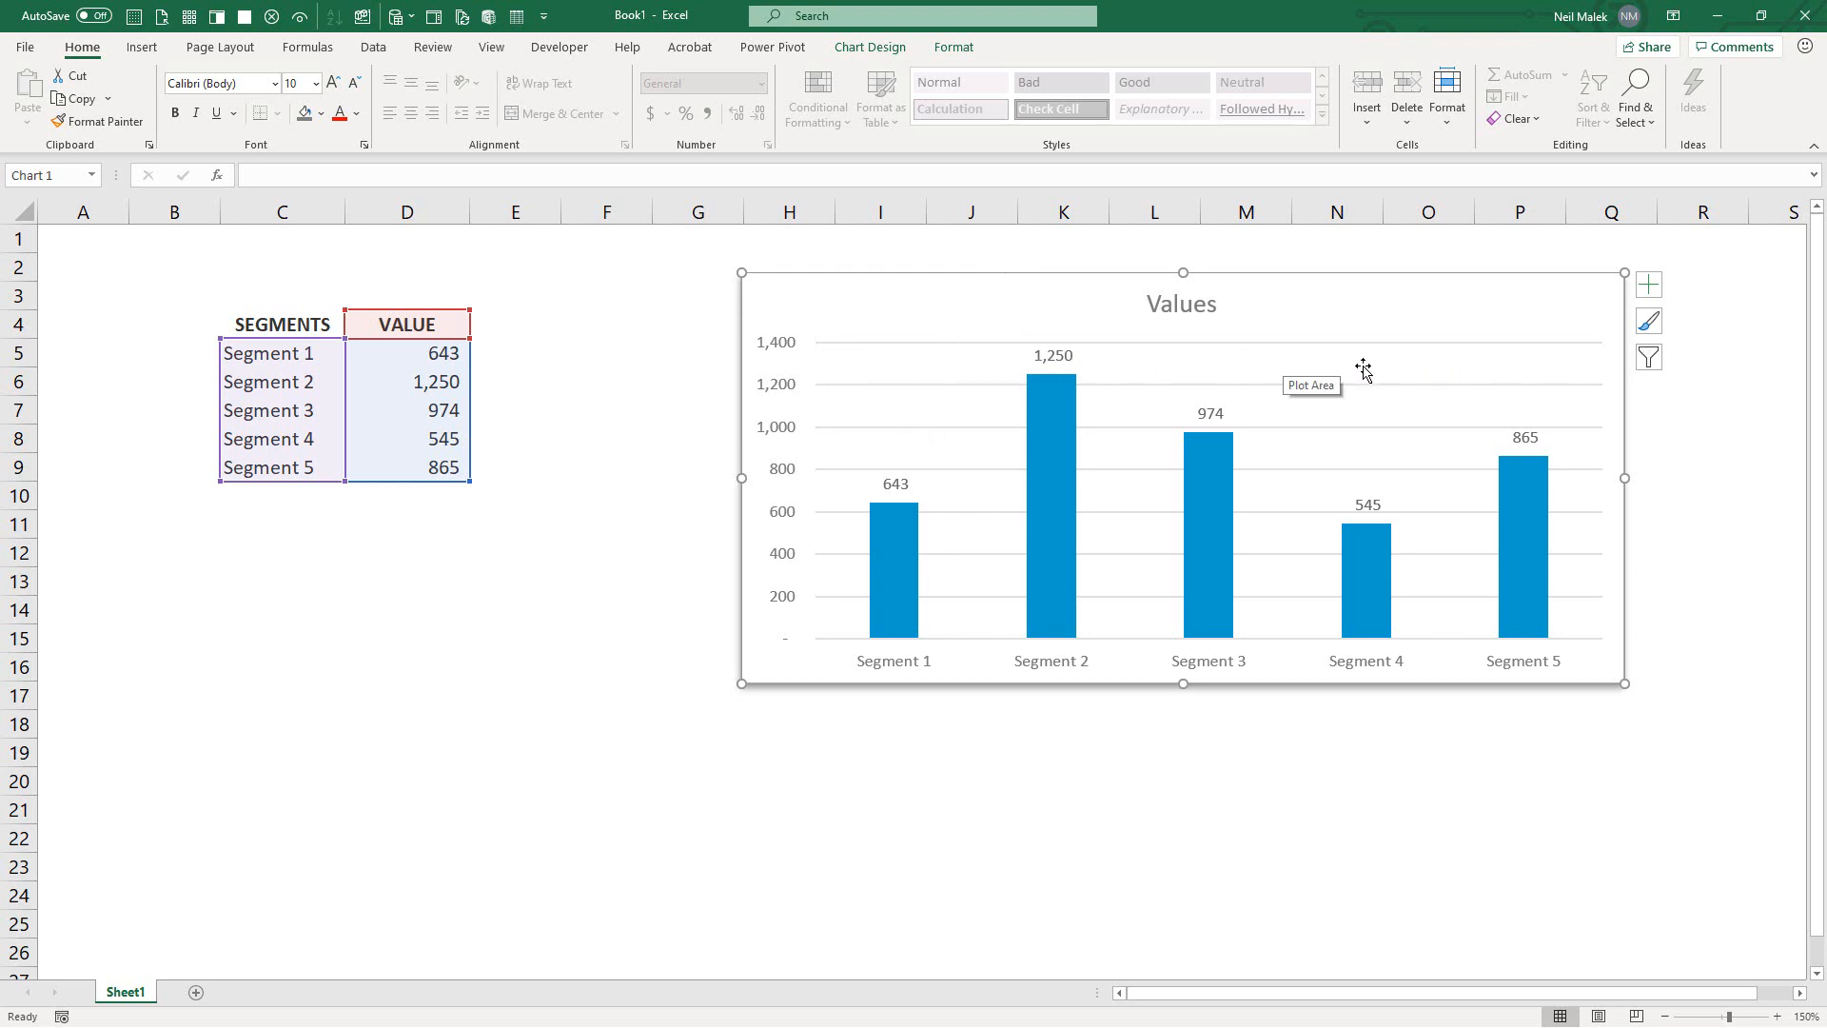
pyautogui.moveTo(897, 521)
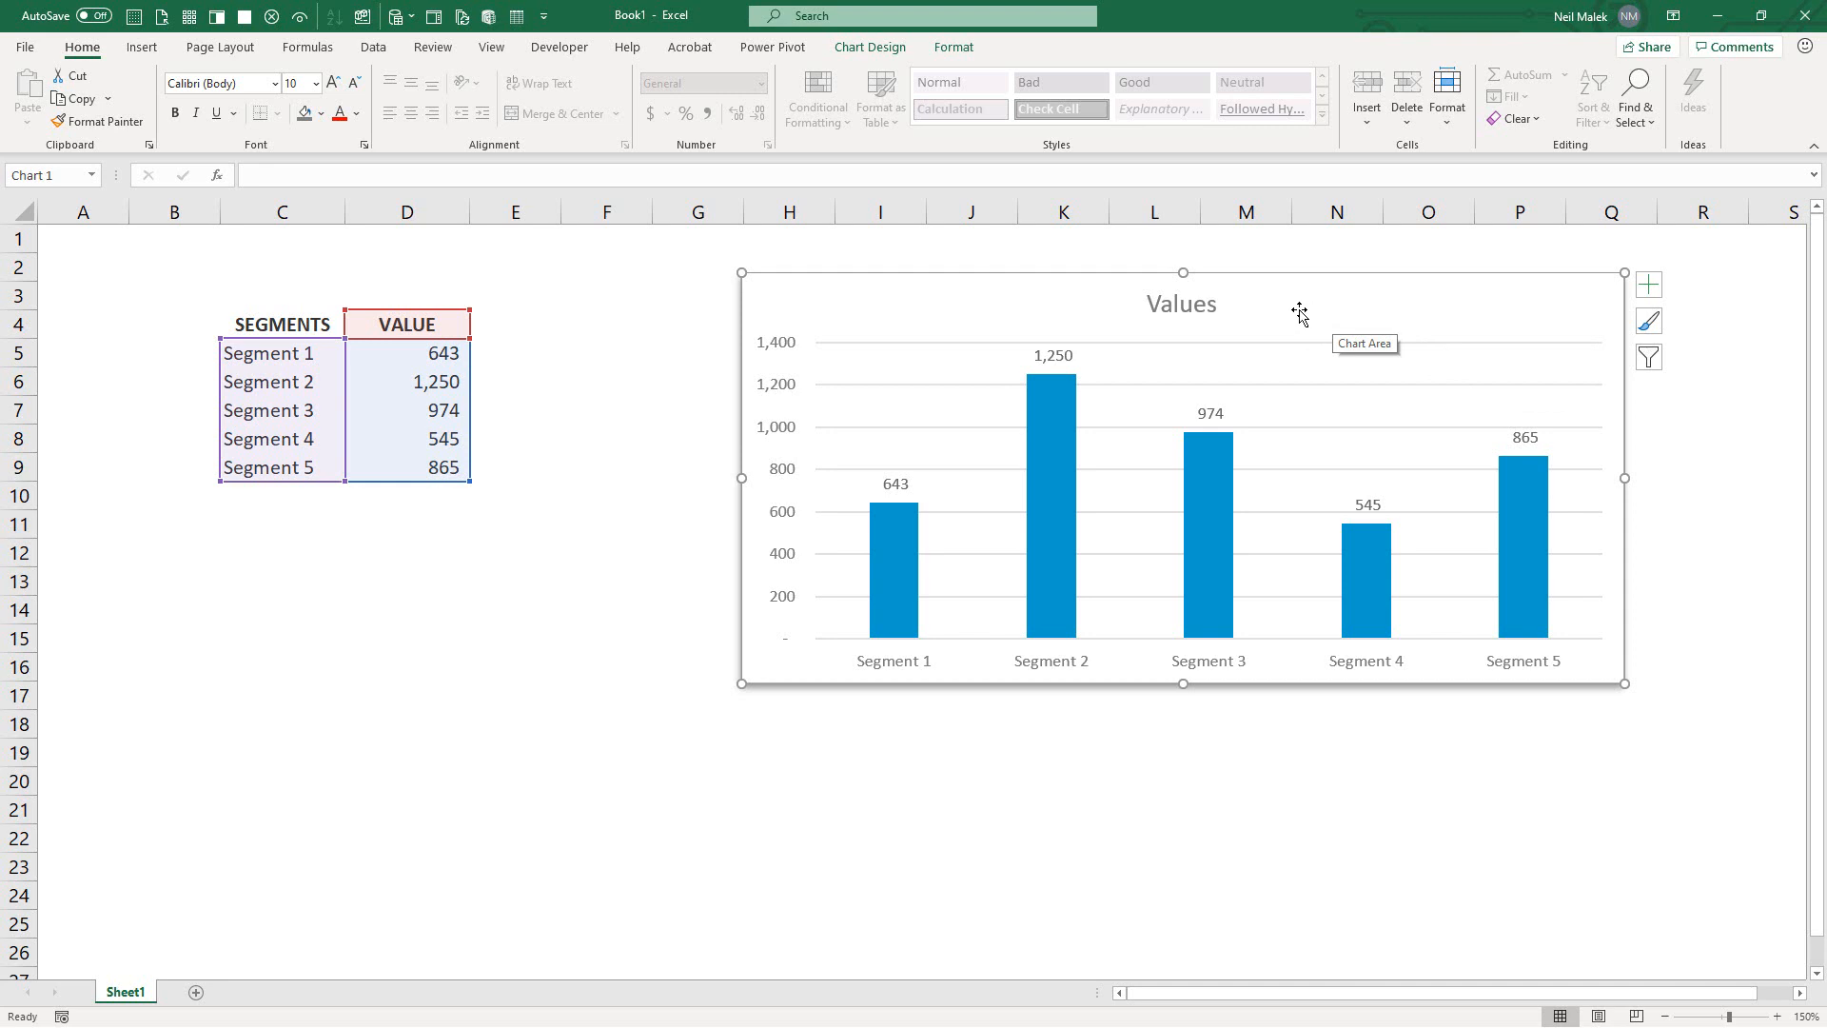
# - Add the bold heading LABEL SPOTS in cell E4, beside the VALUE column
pyautogui.click(497, 324)
pyautogui.hotkey('ctrl', 'b')
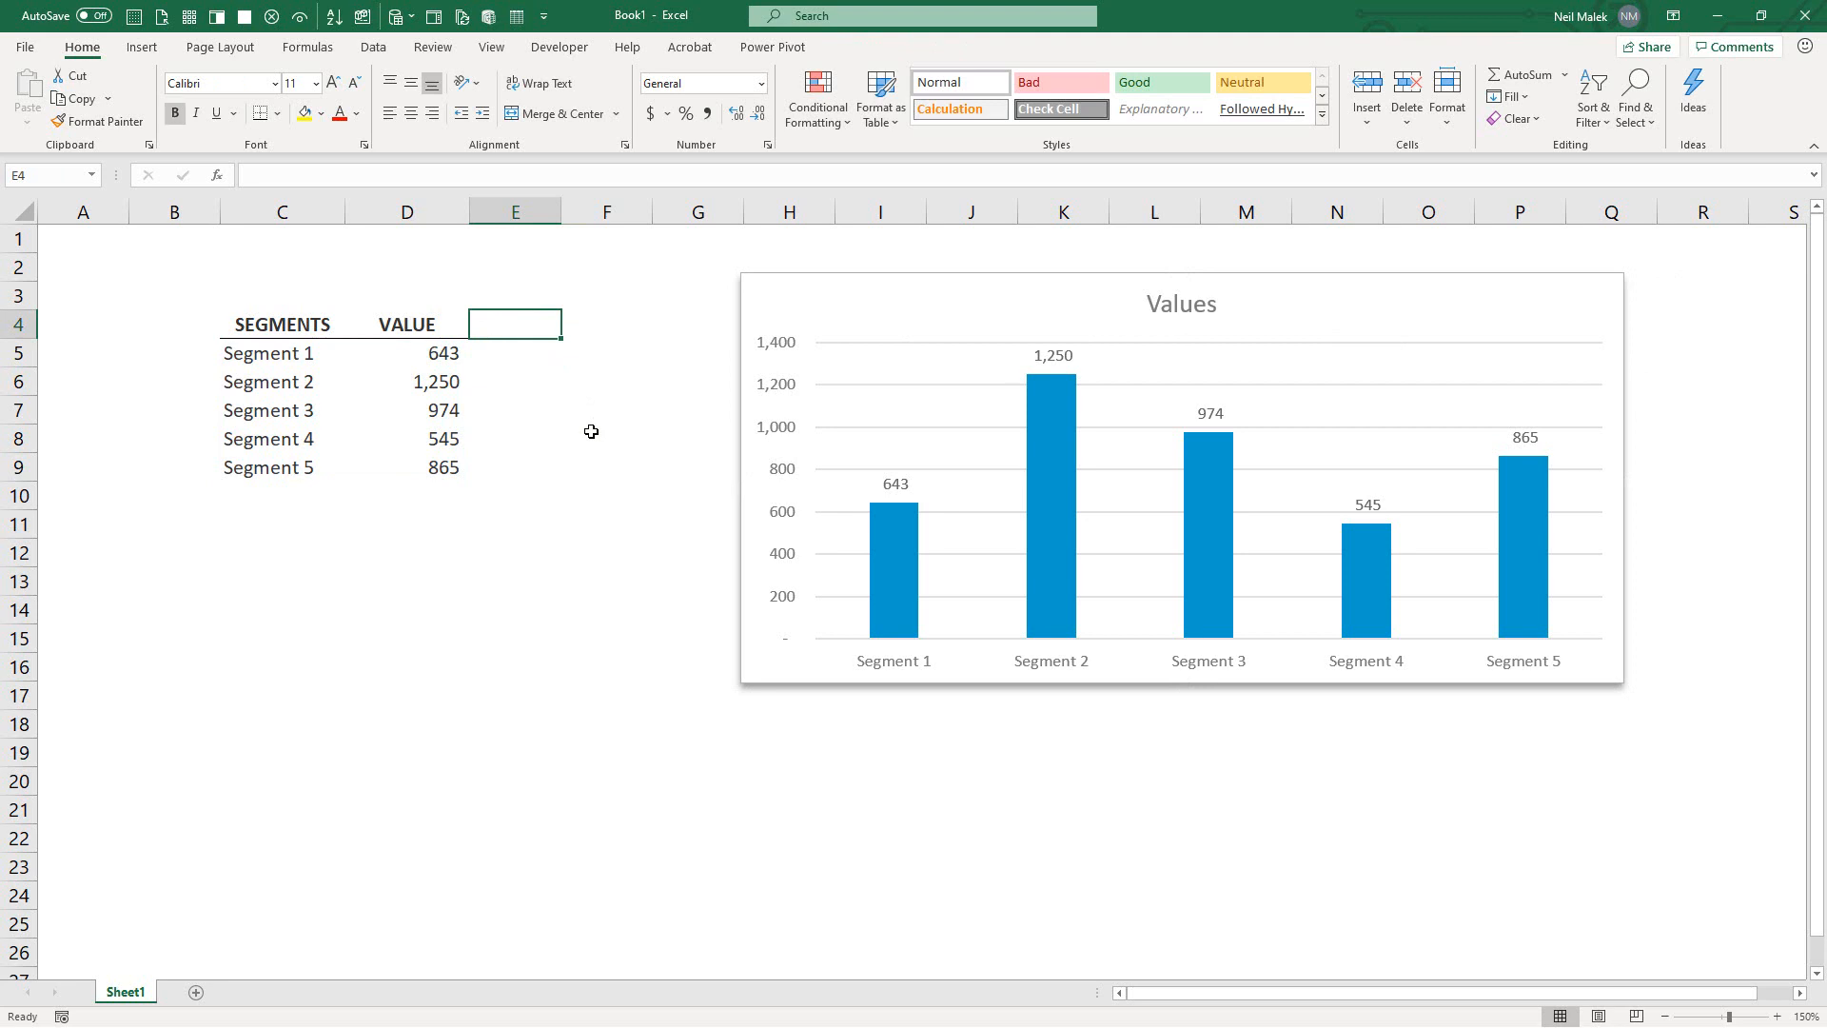
pyautogui.write('LABE')
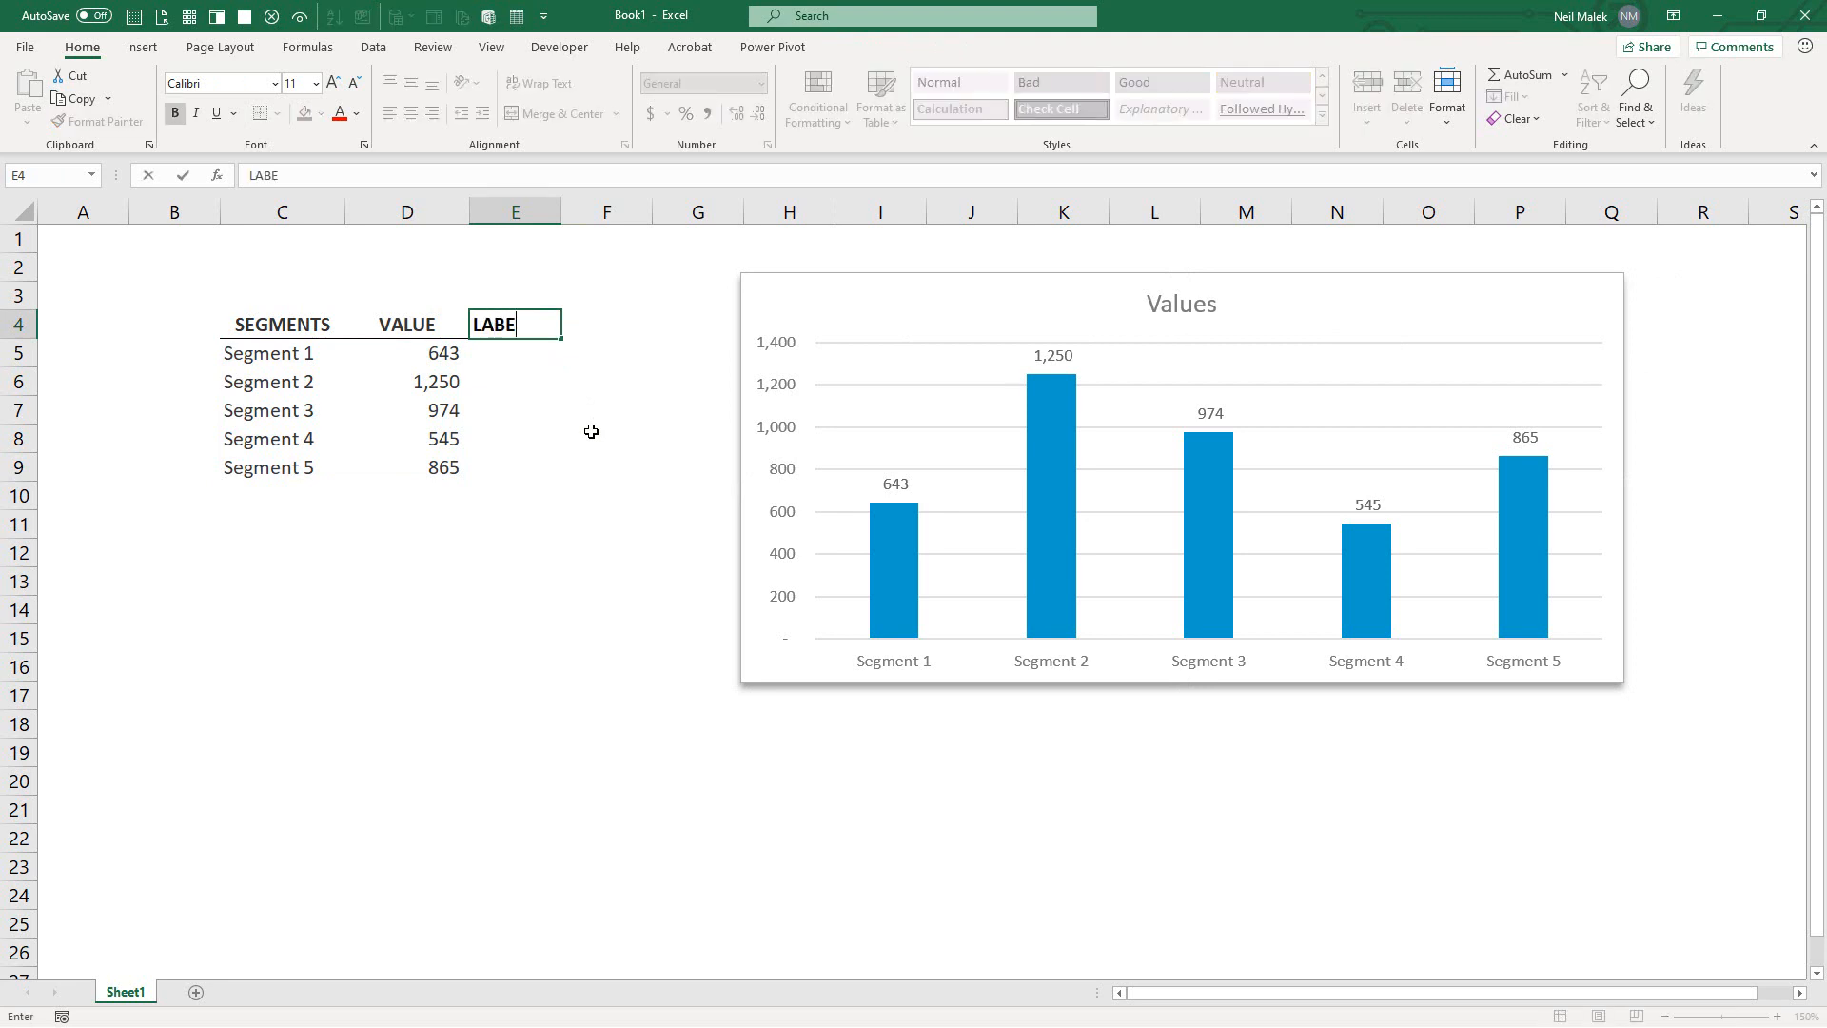
pyautogui.write('L SPOTS')
pyautogui.press('Return')
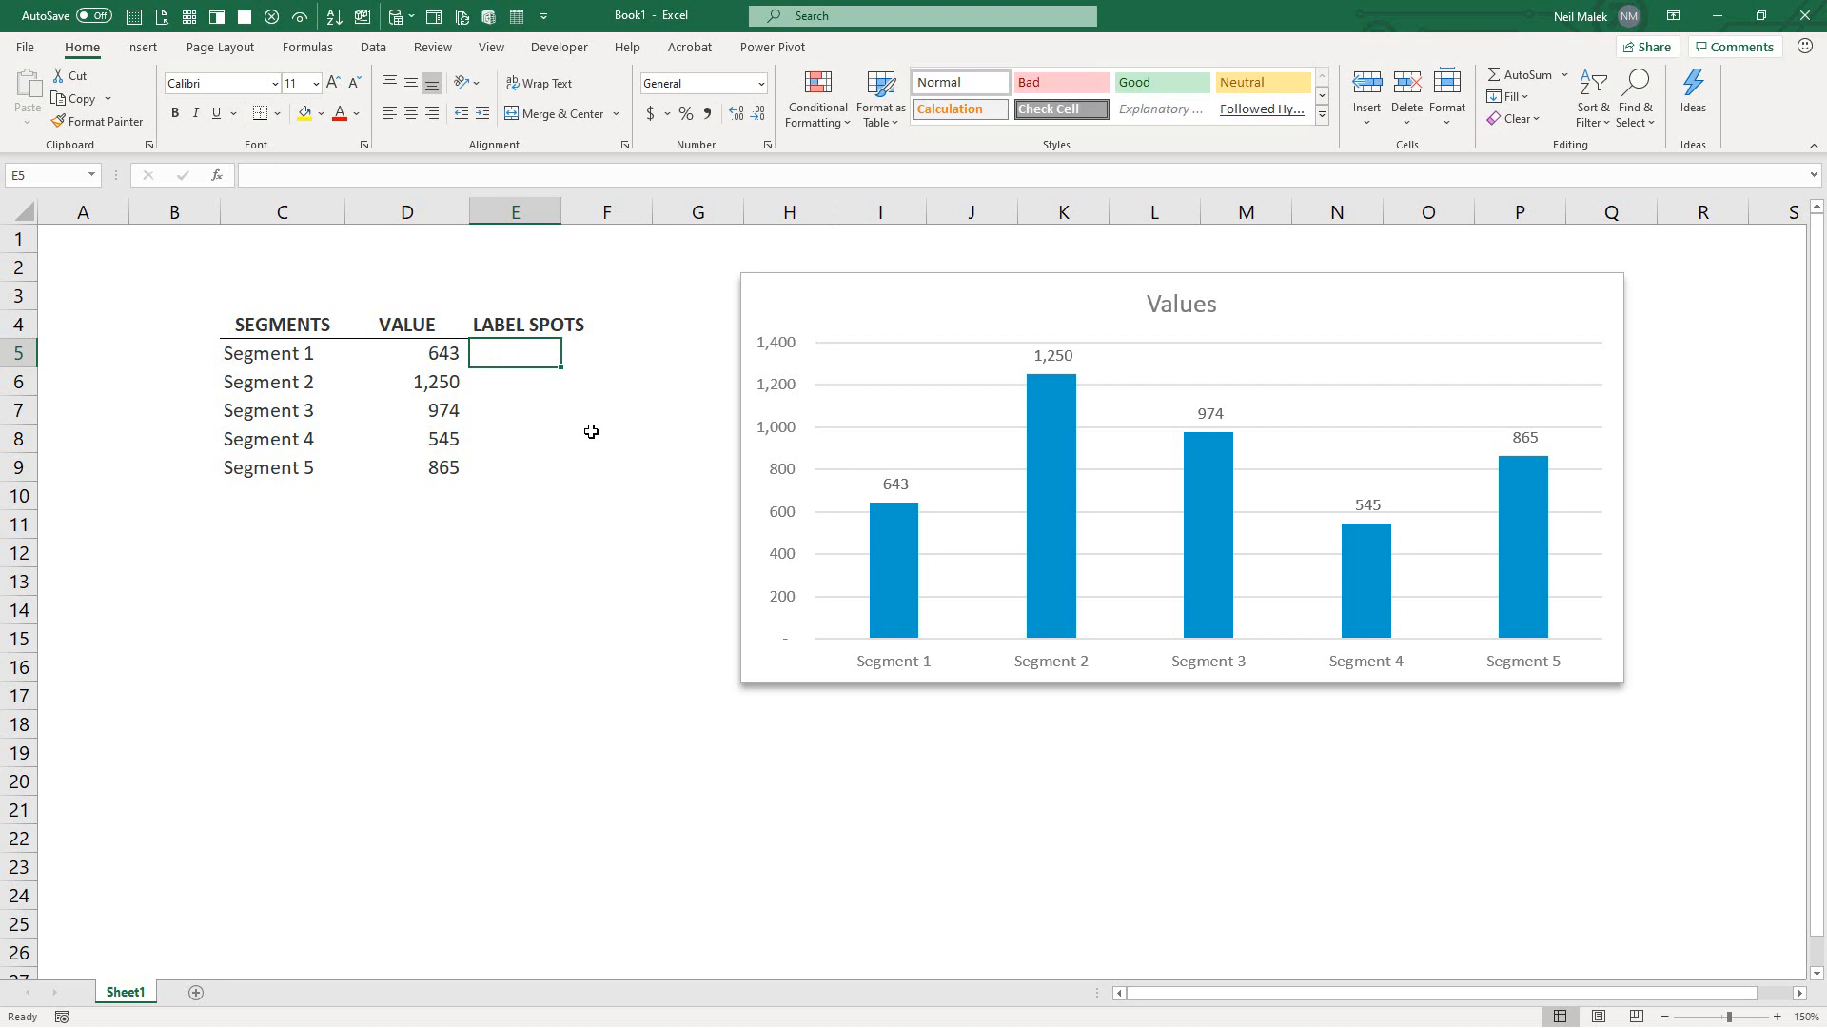
# - Fill cells E5:E9 with 1400 and autofit the width of column E
pyautogui.write('14')
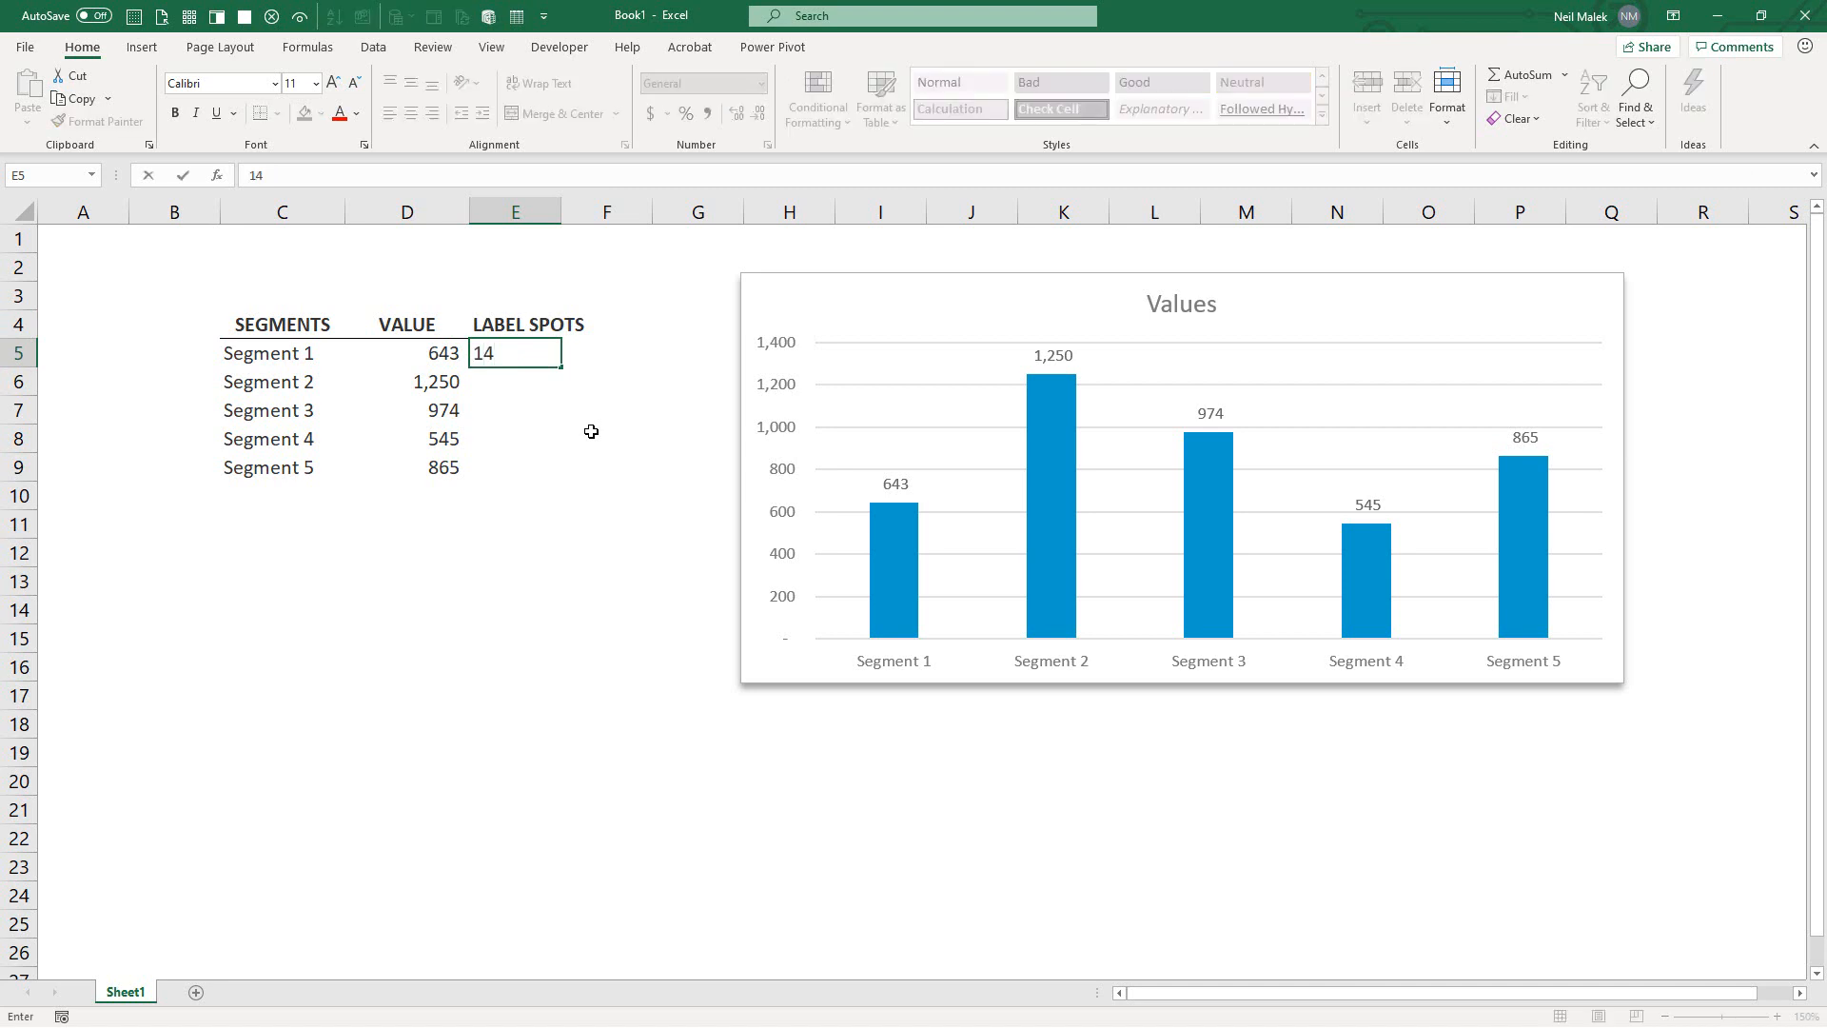
pyautogui.write('00')
pyautogui.hotkey('ctrl', 'Return')
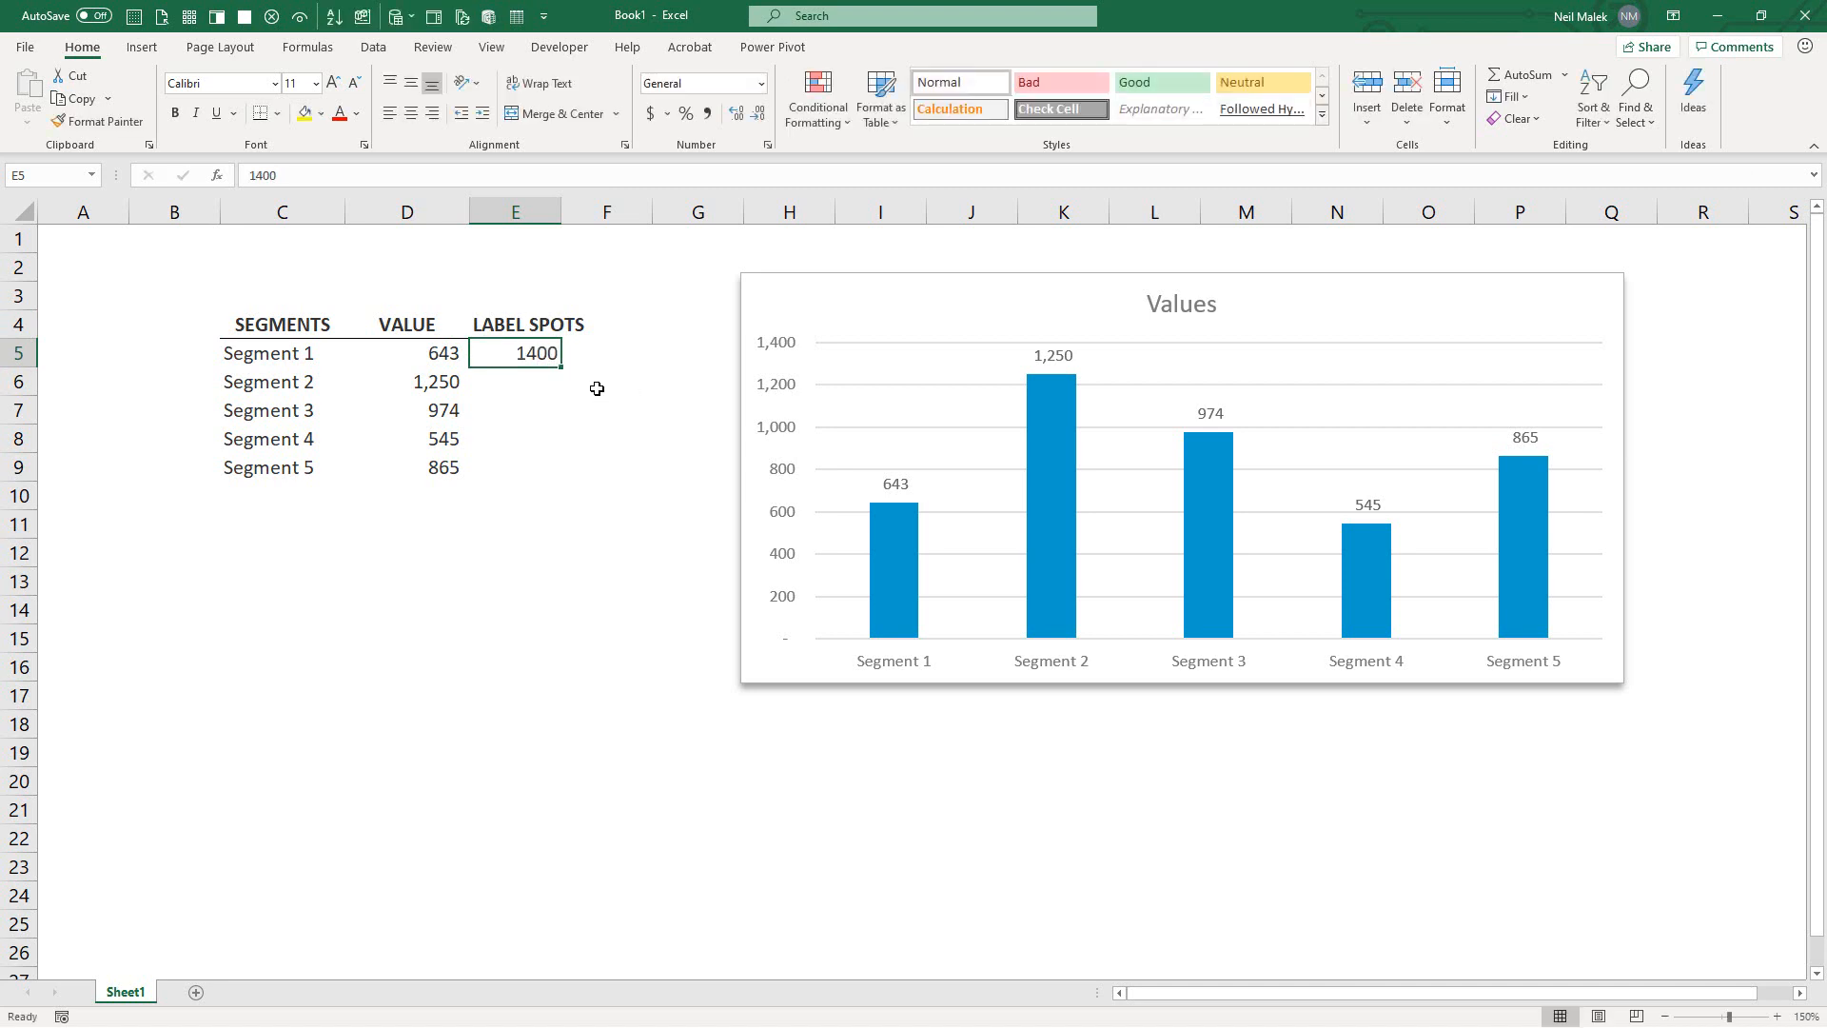
pyautogui.moveTo(560, 370); pyautogui.dragTo(560, 471)
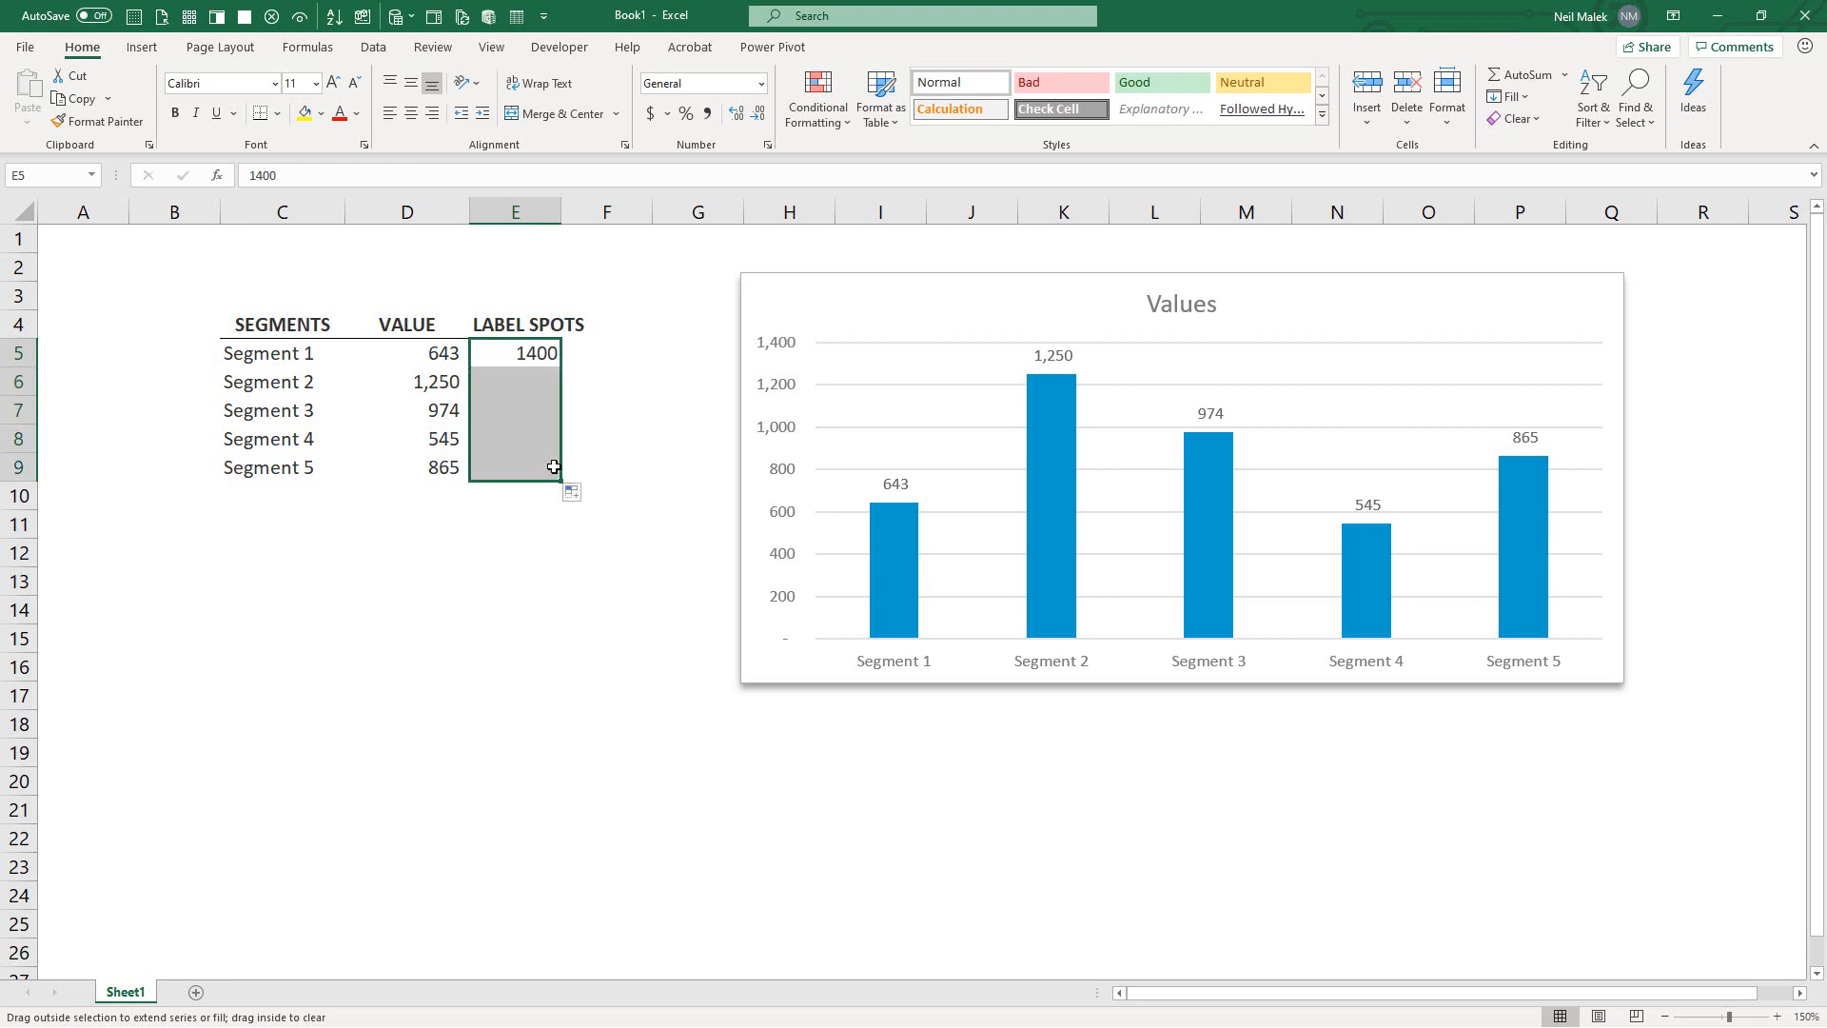
pyautogui.doubleClick(562, 213)
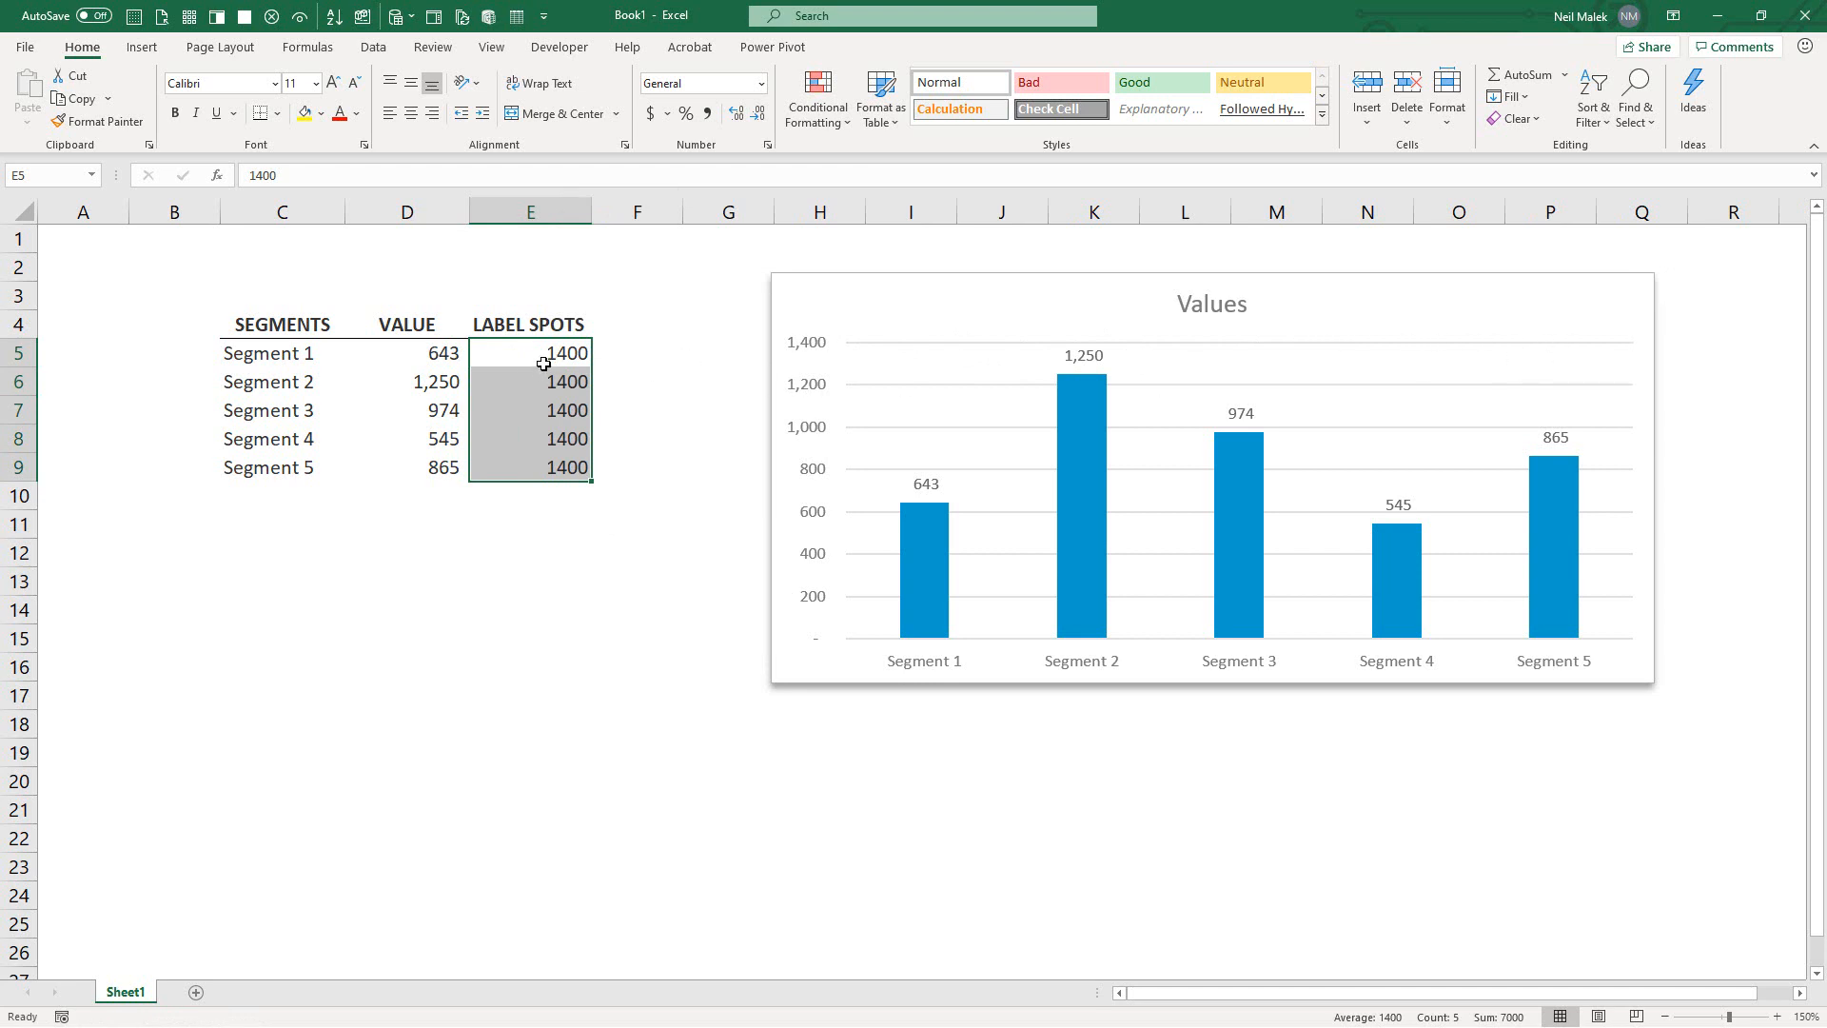
# - Copy the range E4:E9 and paste it into the Values chart as a new data series
pyautogui.moveTo(548, 329); pyautogui.dragTo(533, 466)
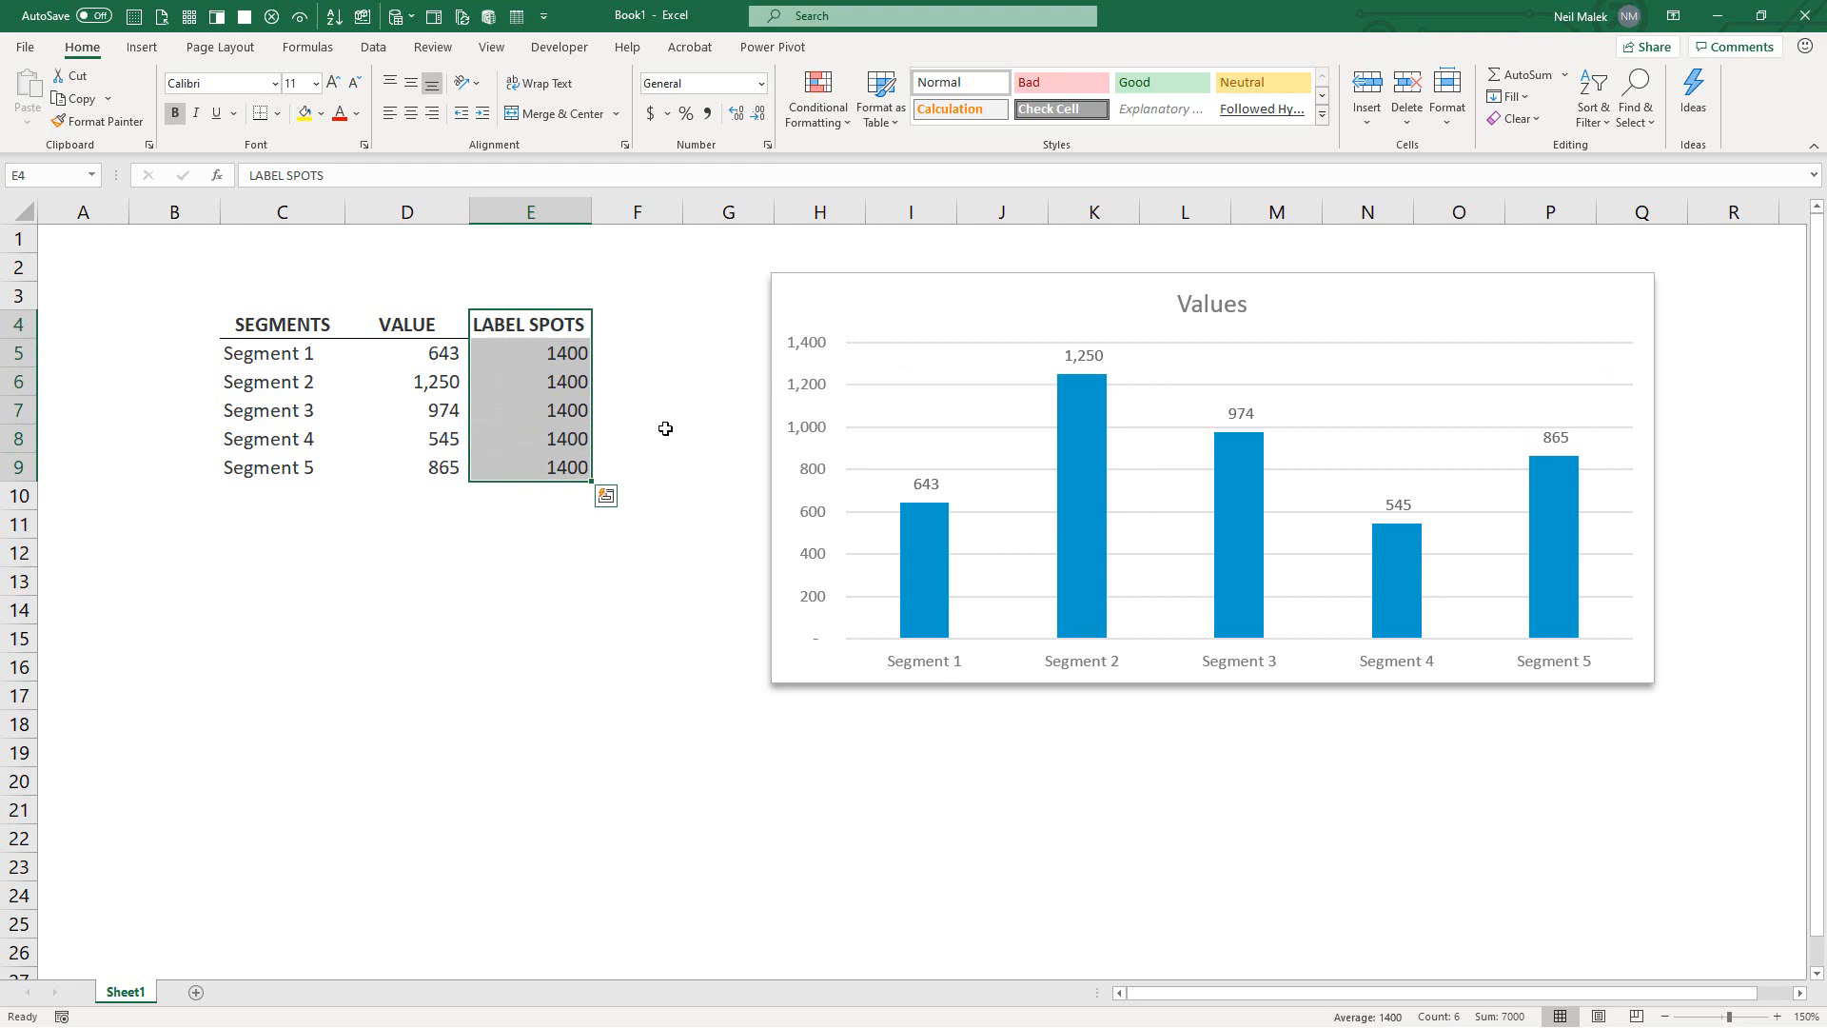
pyautogui.hotkey('ctrl', 'c')
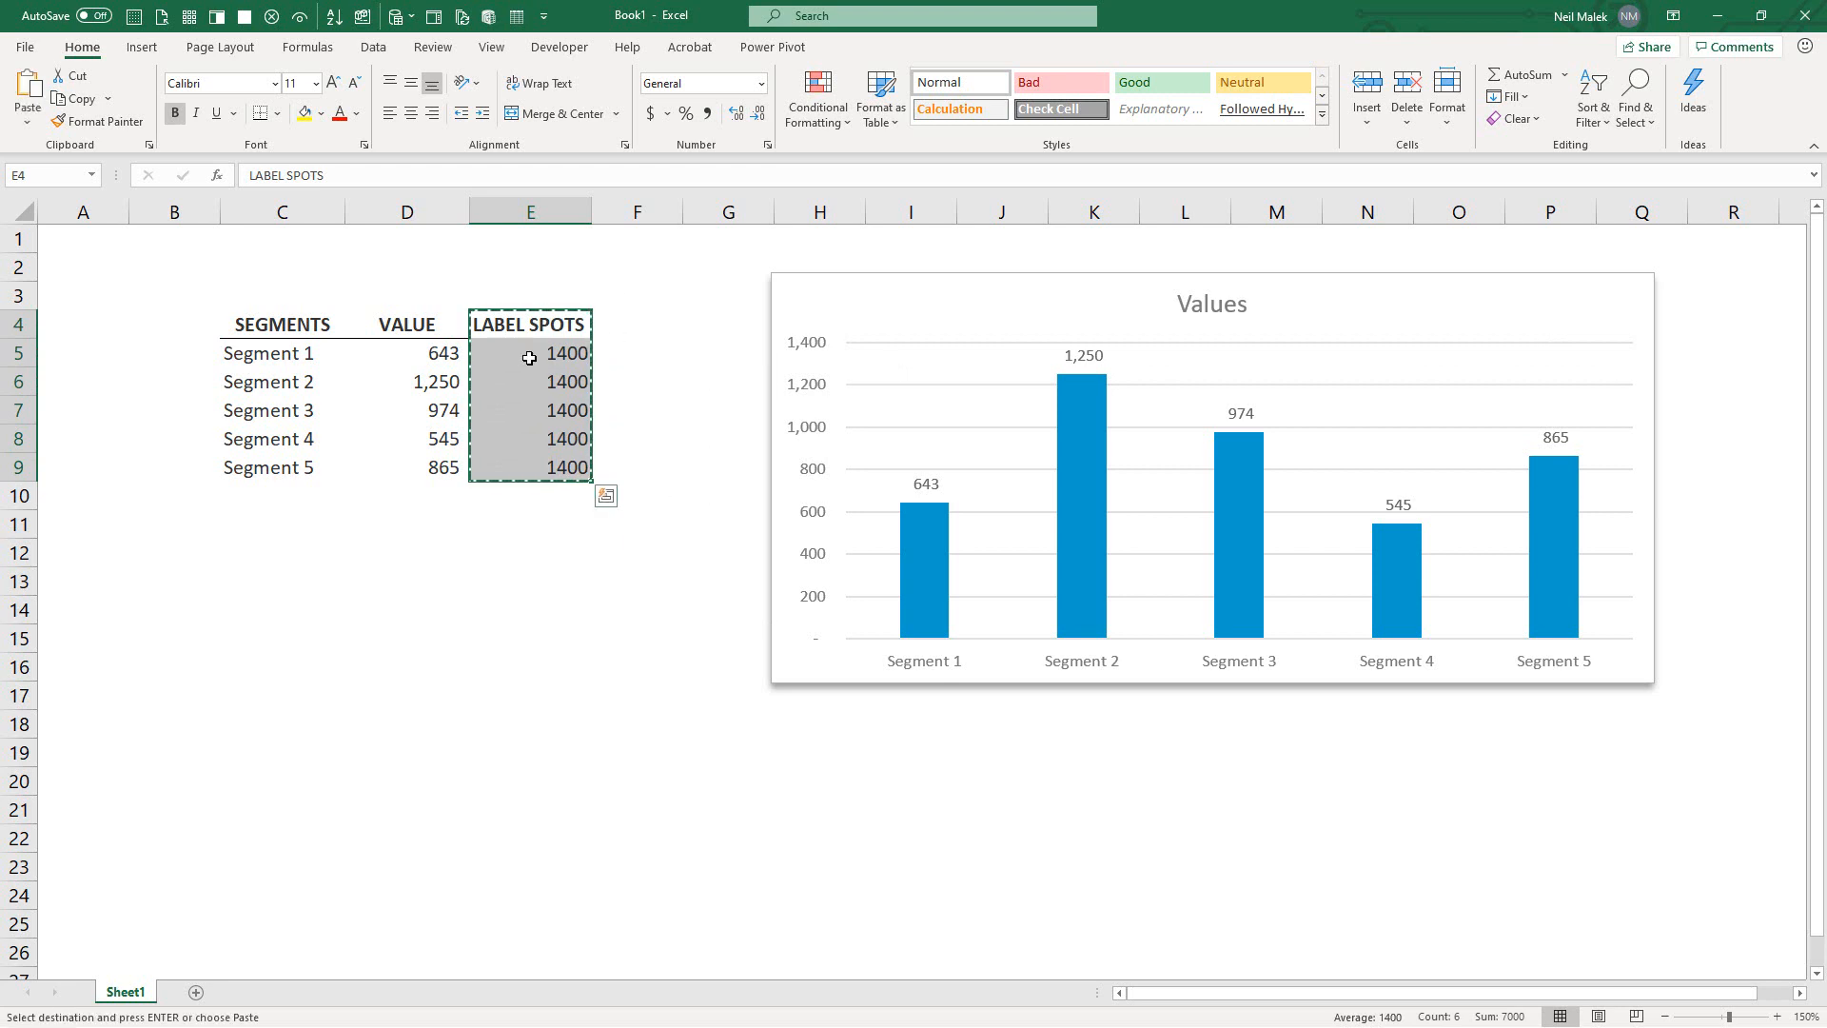
pyautogui.click(1043, 277)
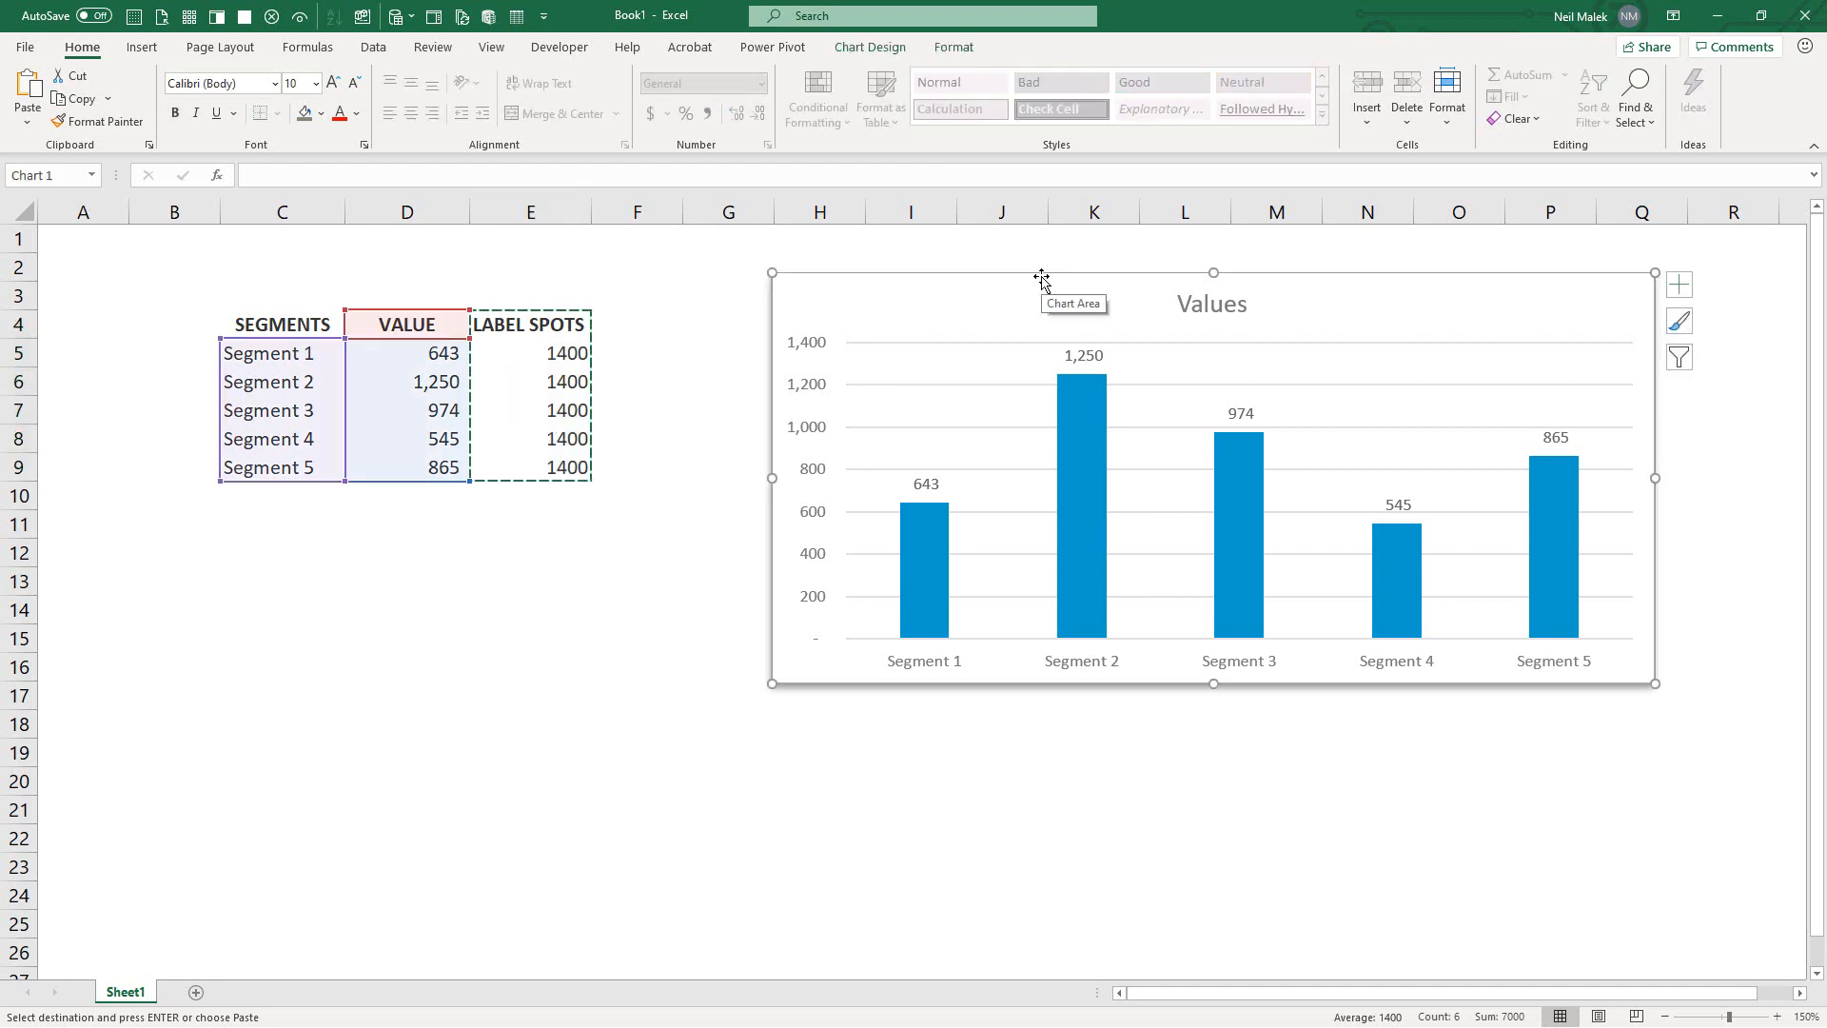
pyautogui.hotkey('ctrl', 'v')
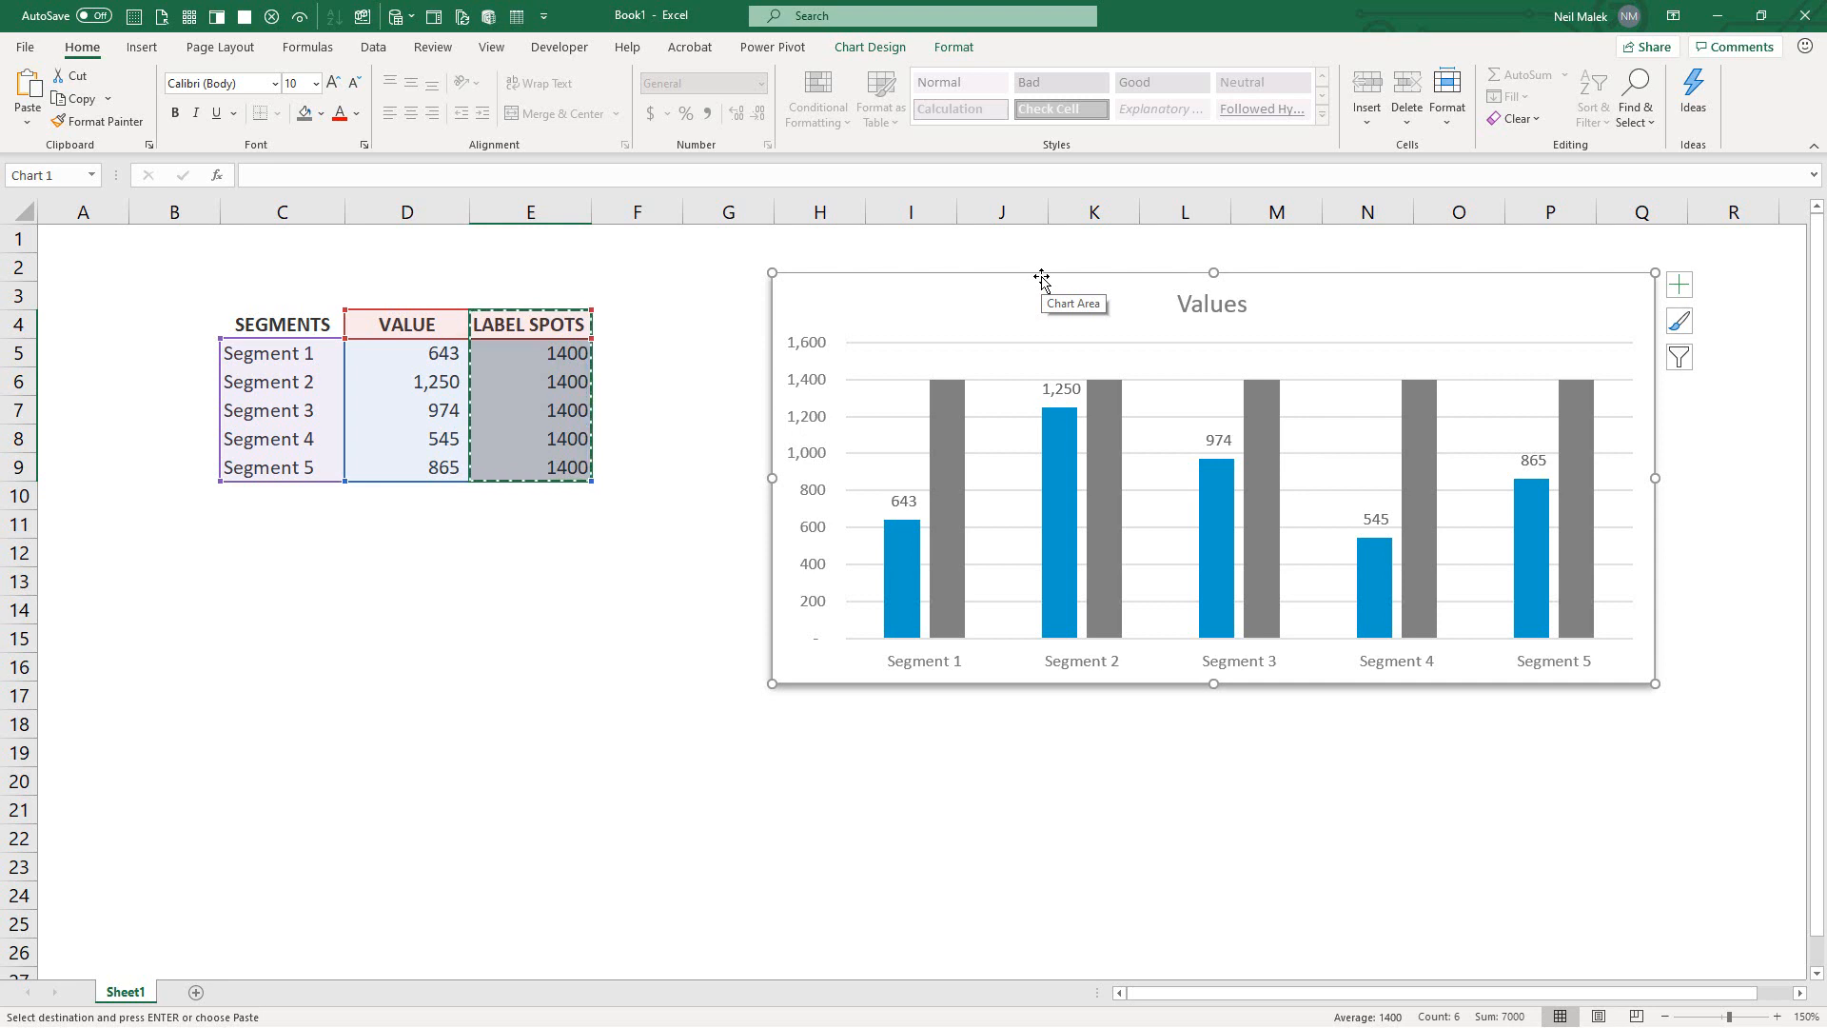
# - Set the series overlap of the chart's LABEL SPOTS columns to 100%
pyautogui.click(953, 411)
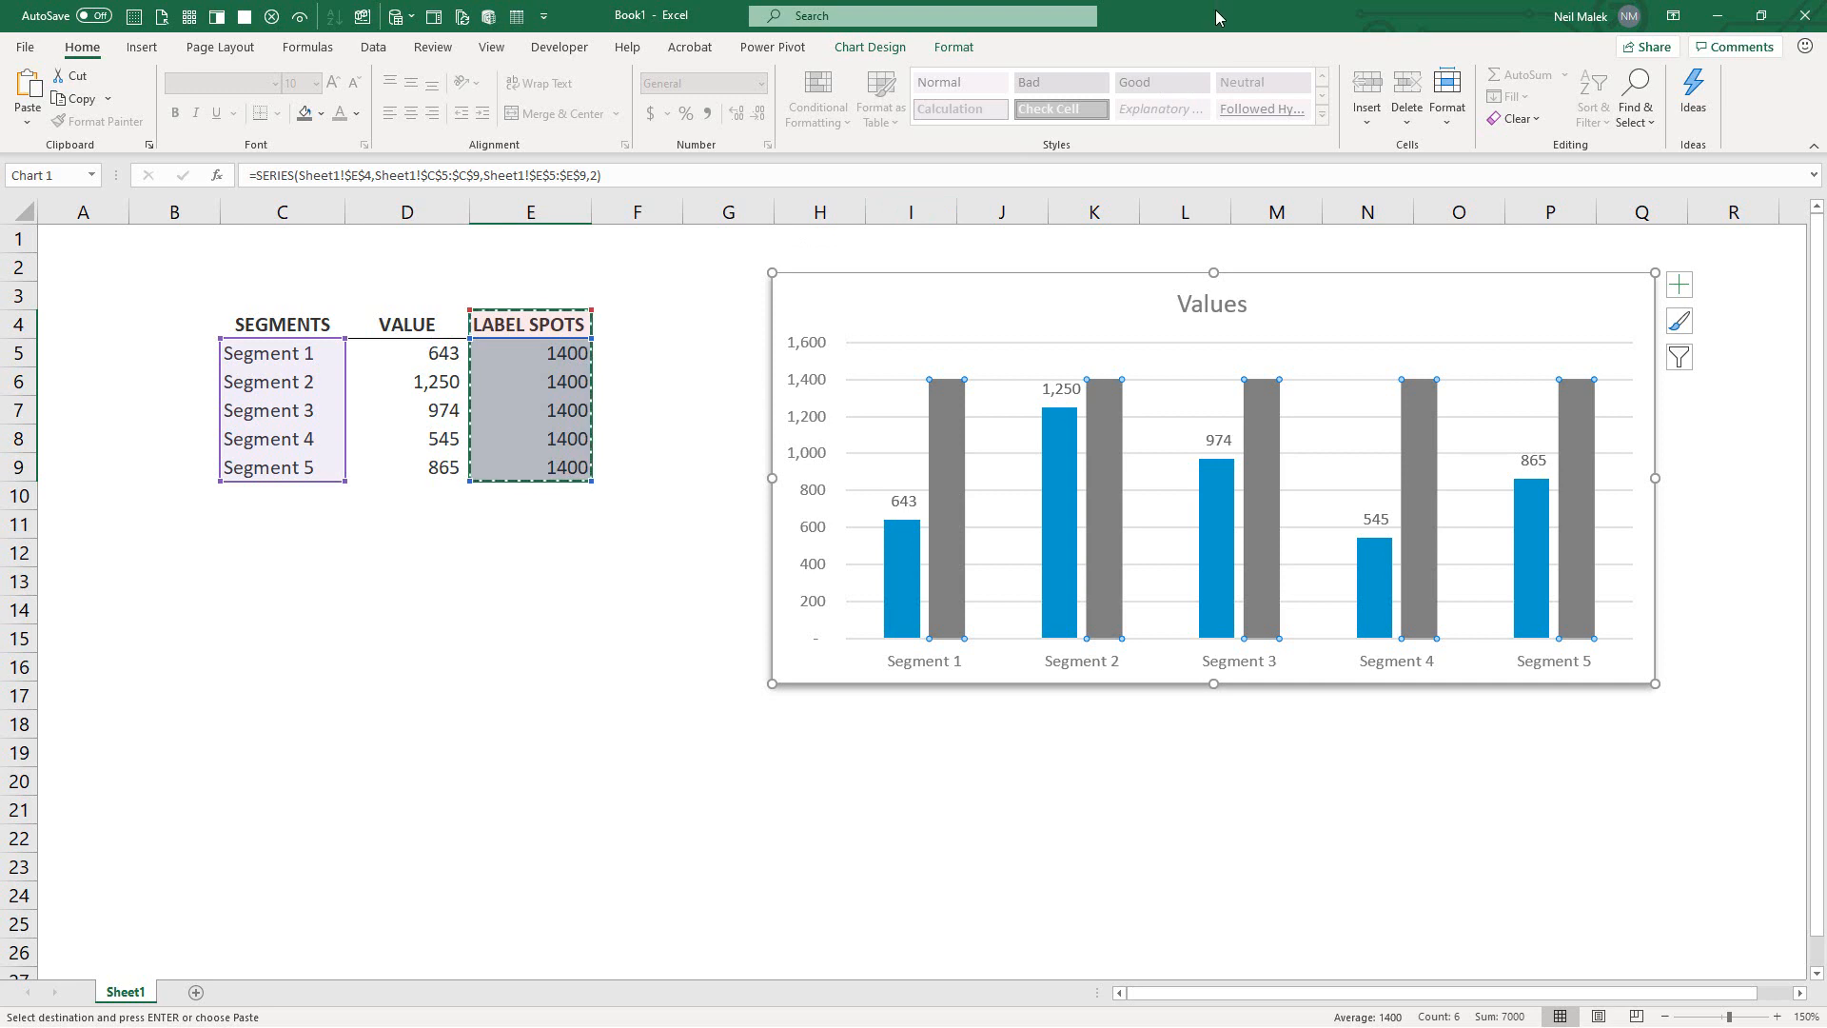
pyautogui.hotkey('ctrl', '1')
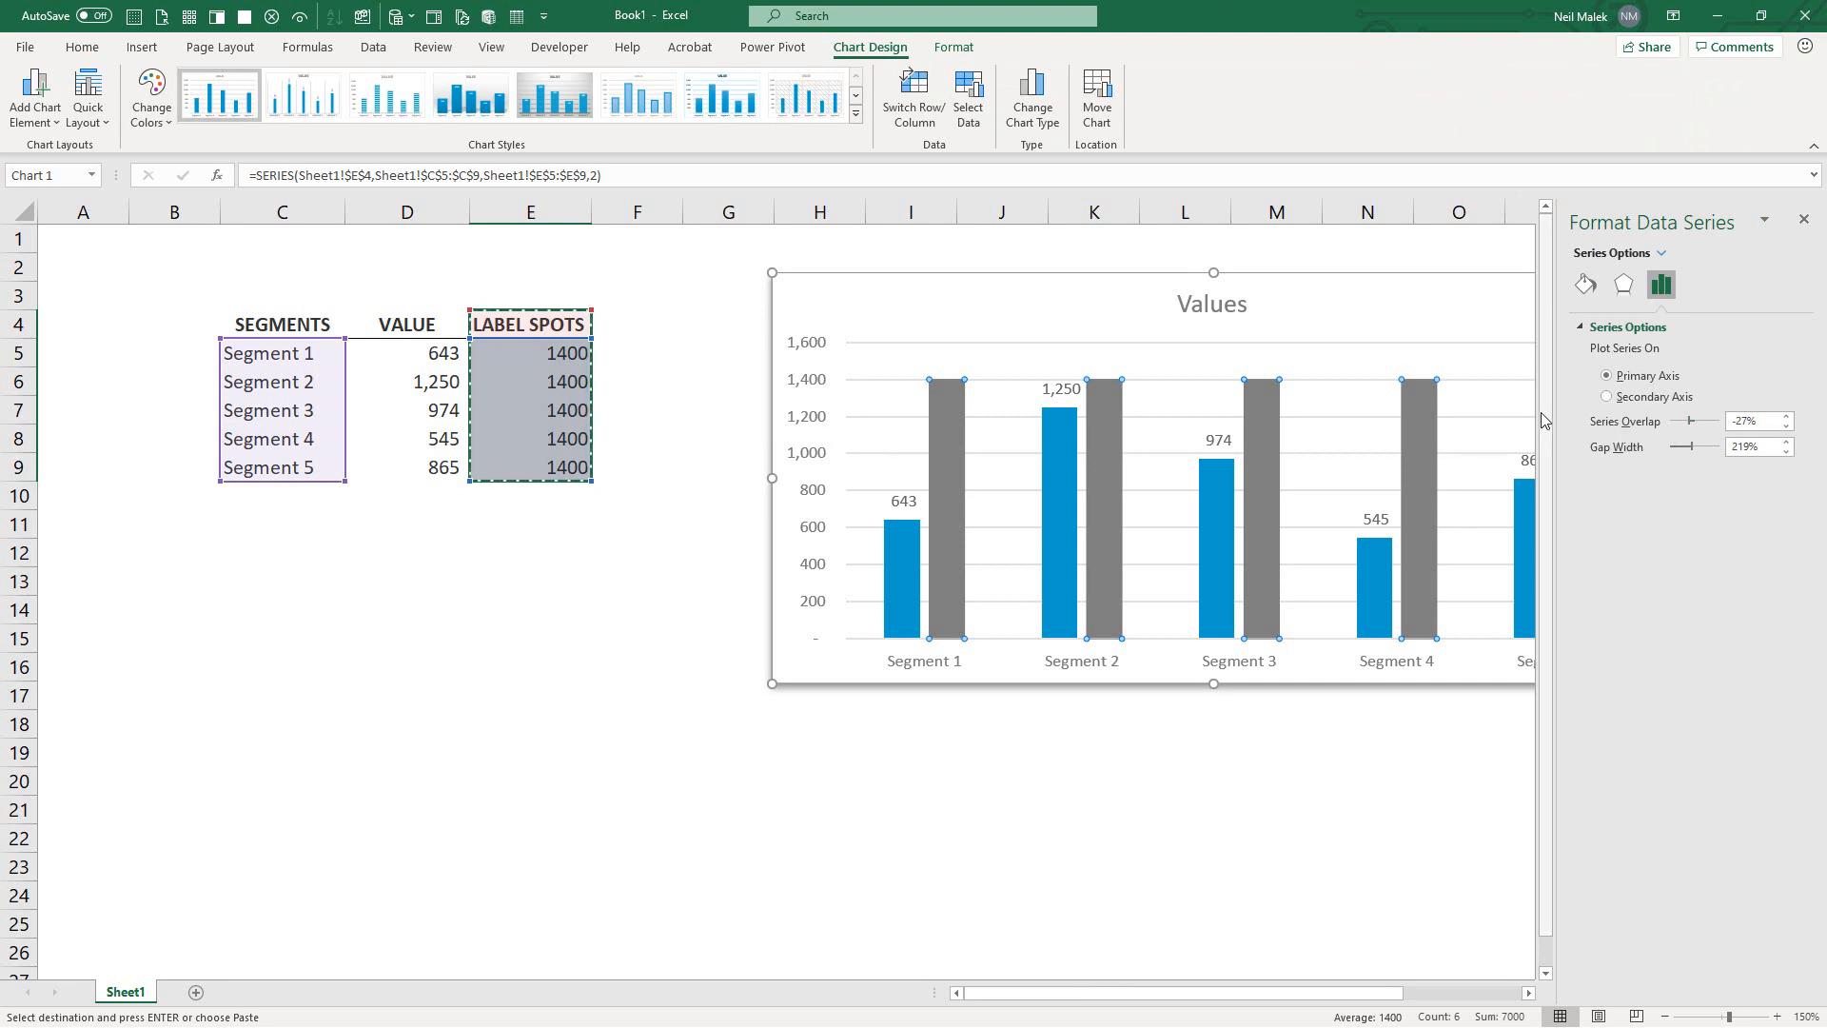
pyautogui.click(1767, 424)
pyautogui.moveTo(1766, 425); pyautogui.dragTo(1686, 426)
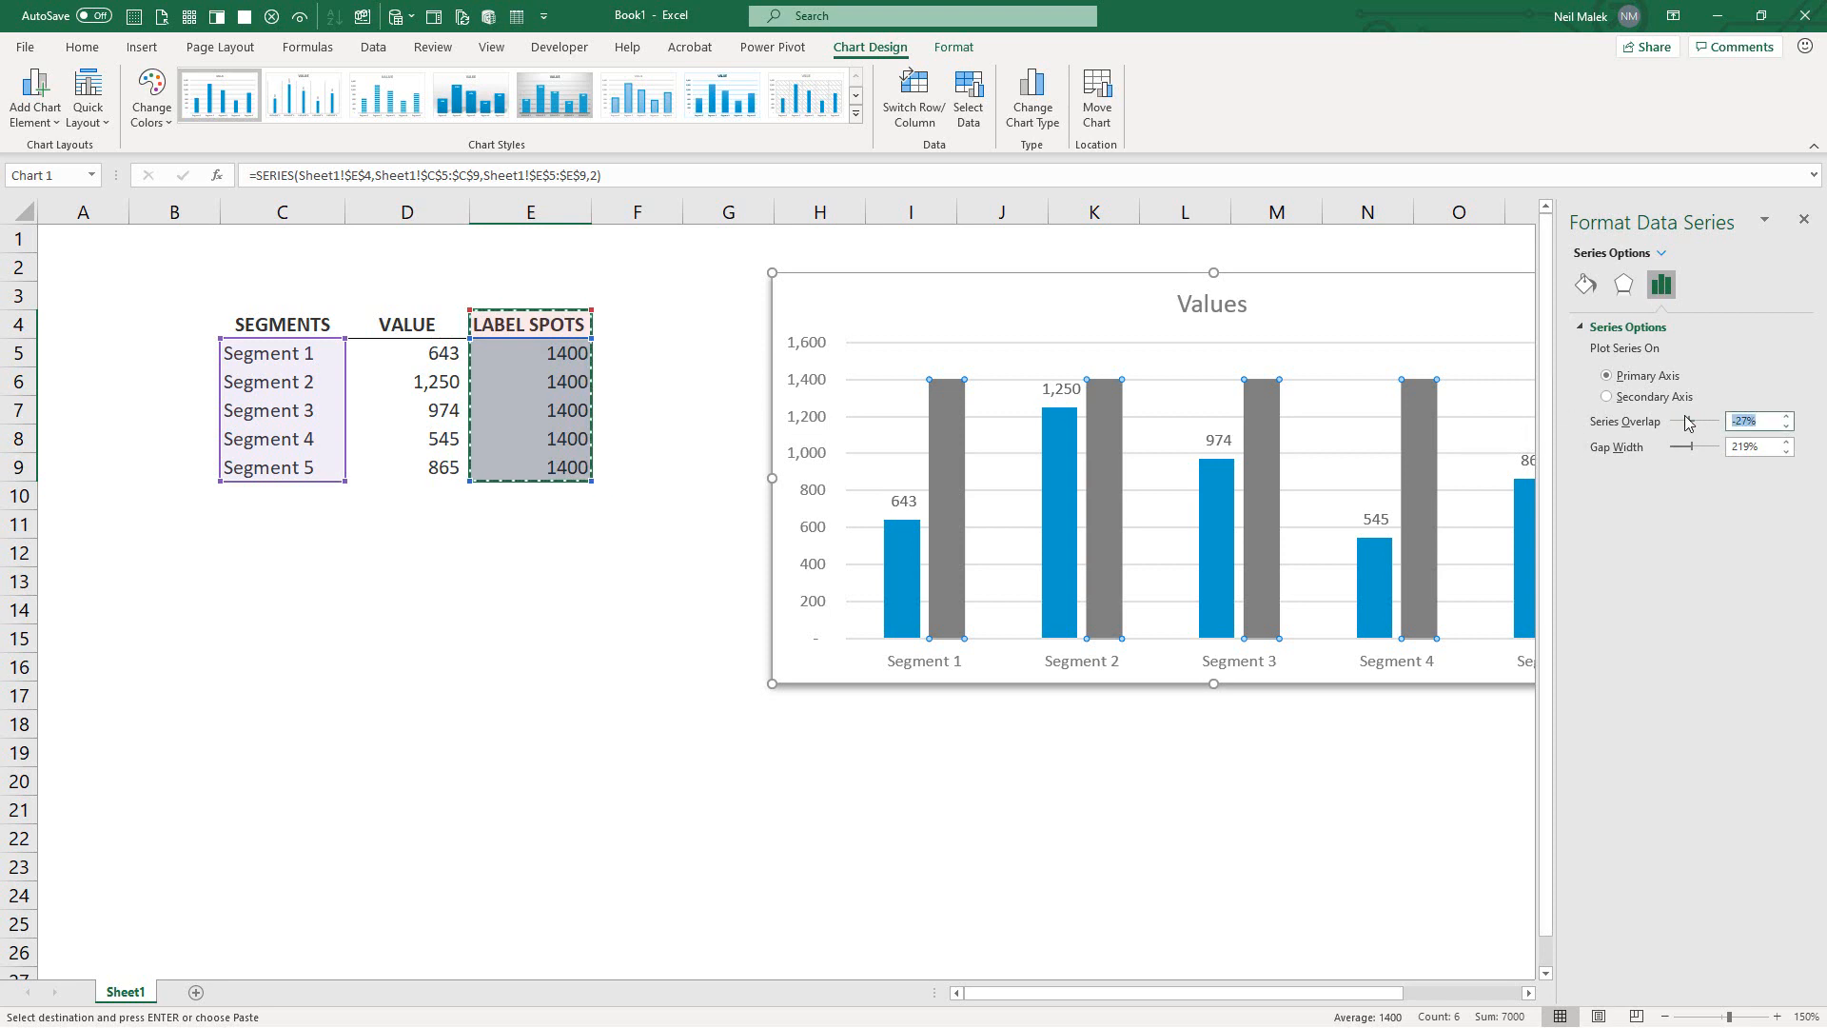
pyautogui.write('100')
pyautogui.press('Return')
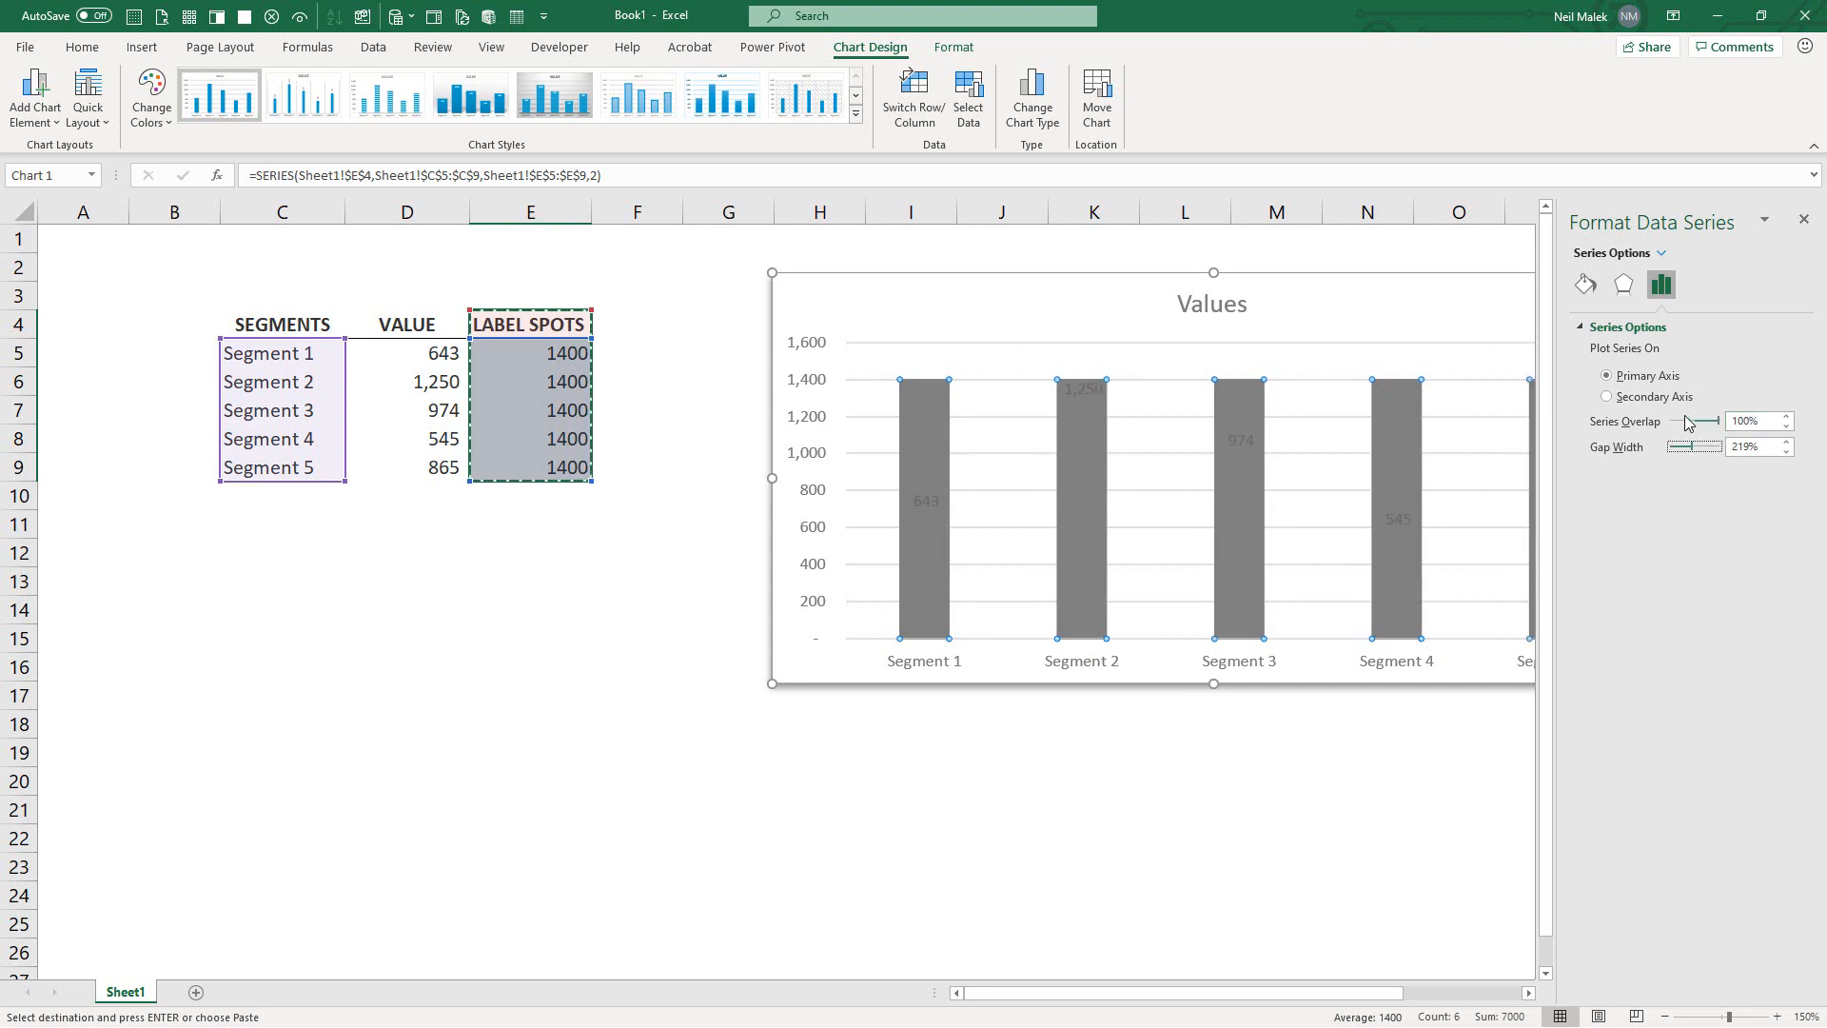
# - Format the LABEL SPOTS columns with no fill and no border line
pyautogui.click(1587, 286)
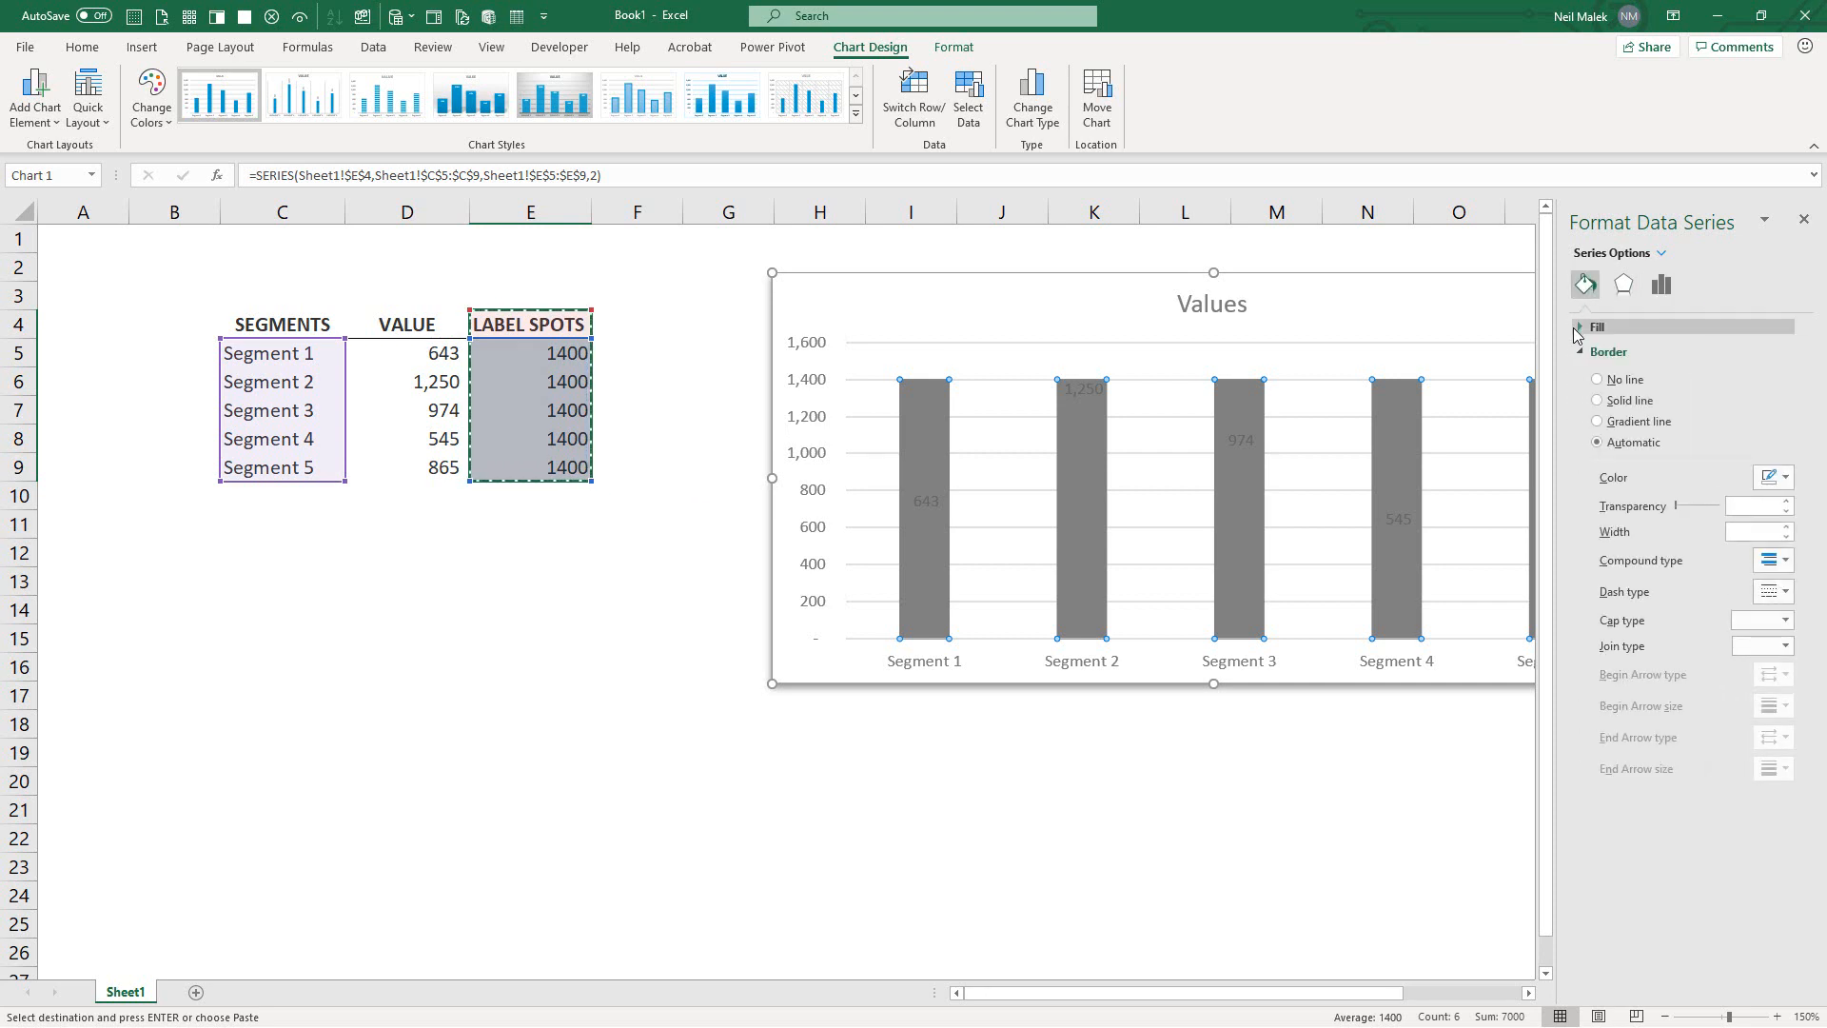
pyautogui.click(1580, 328)
pyautogui.click(1618, 355)
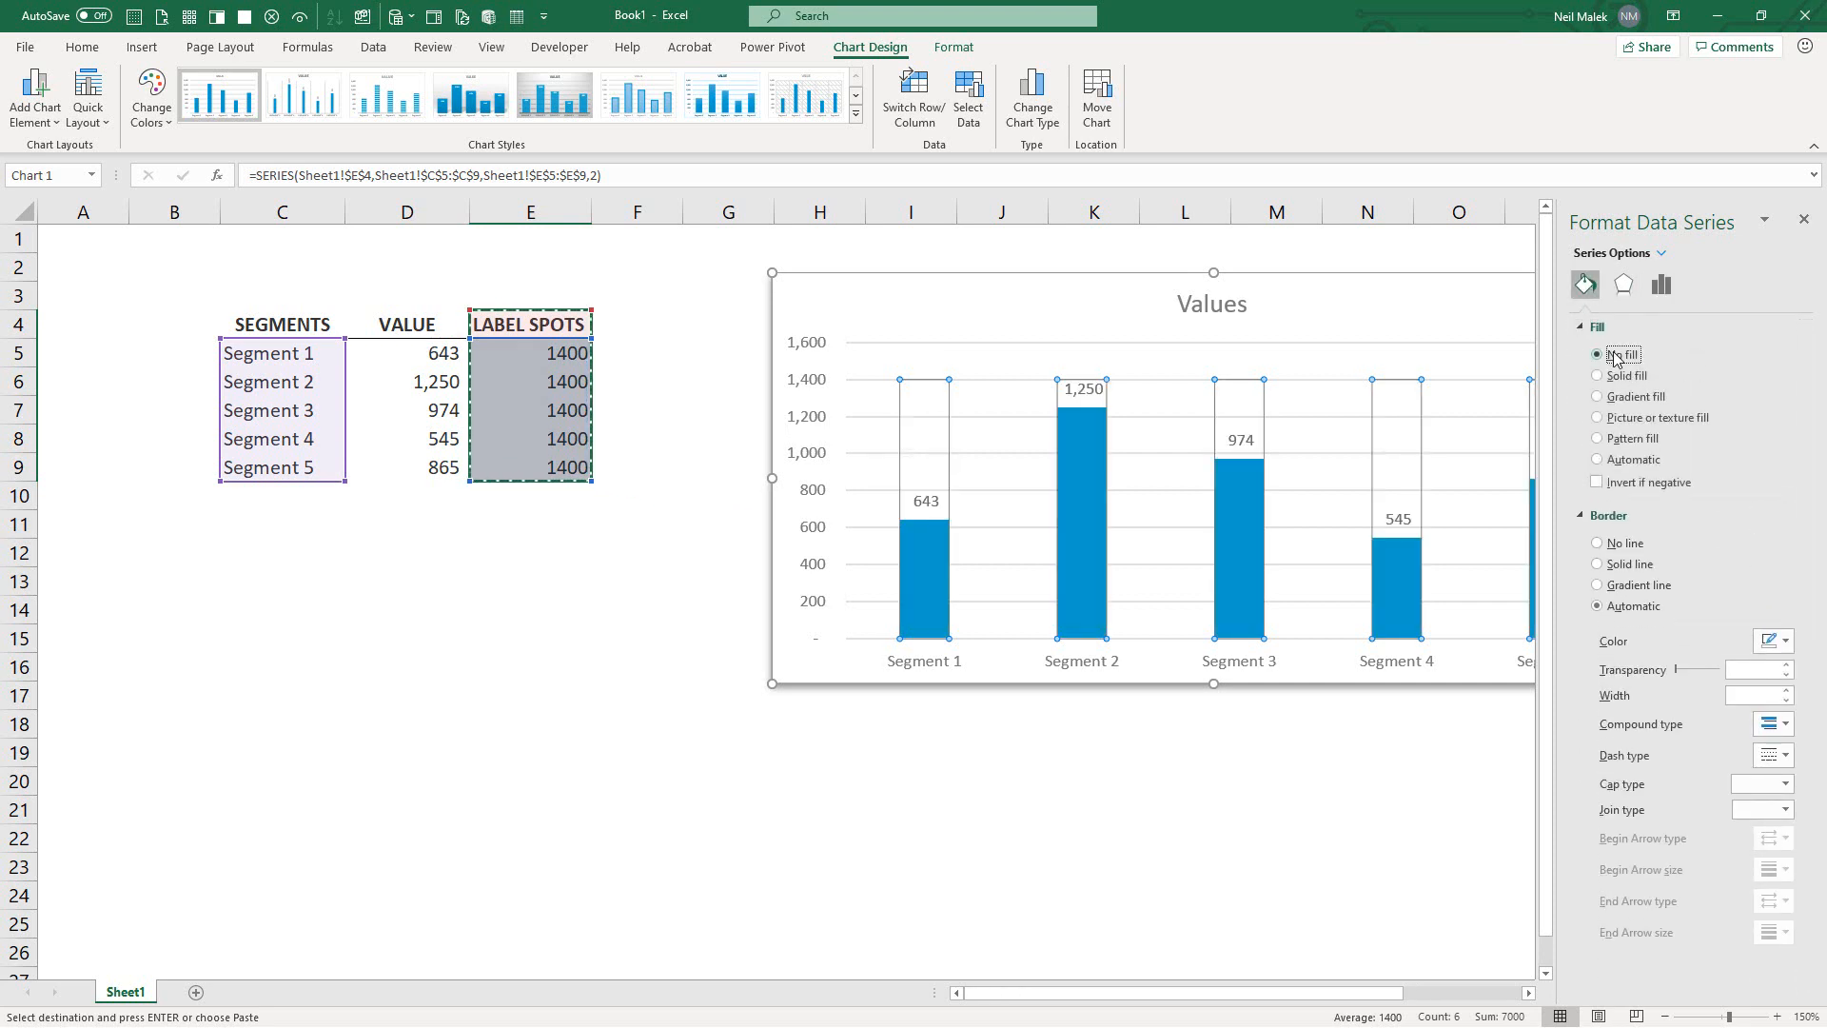
pyautogui.click(1619, 544)
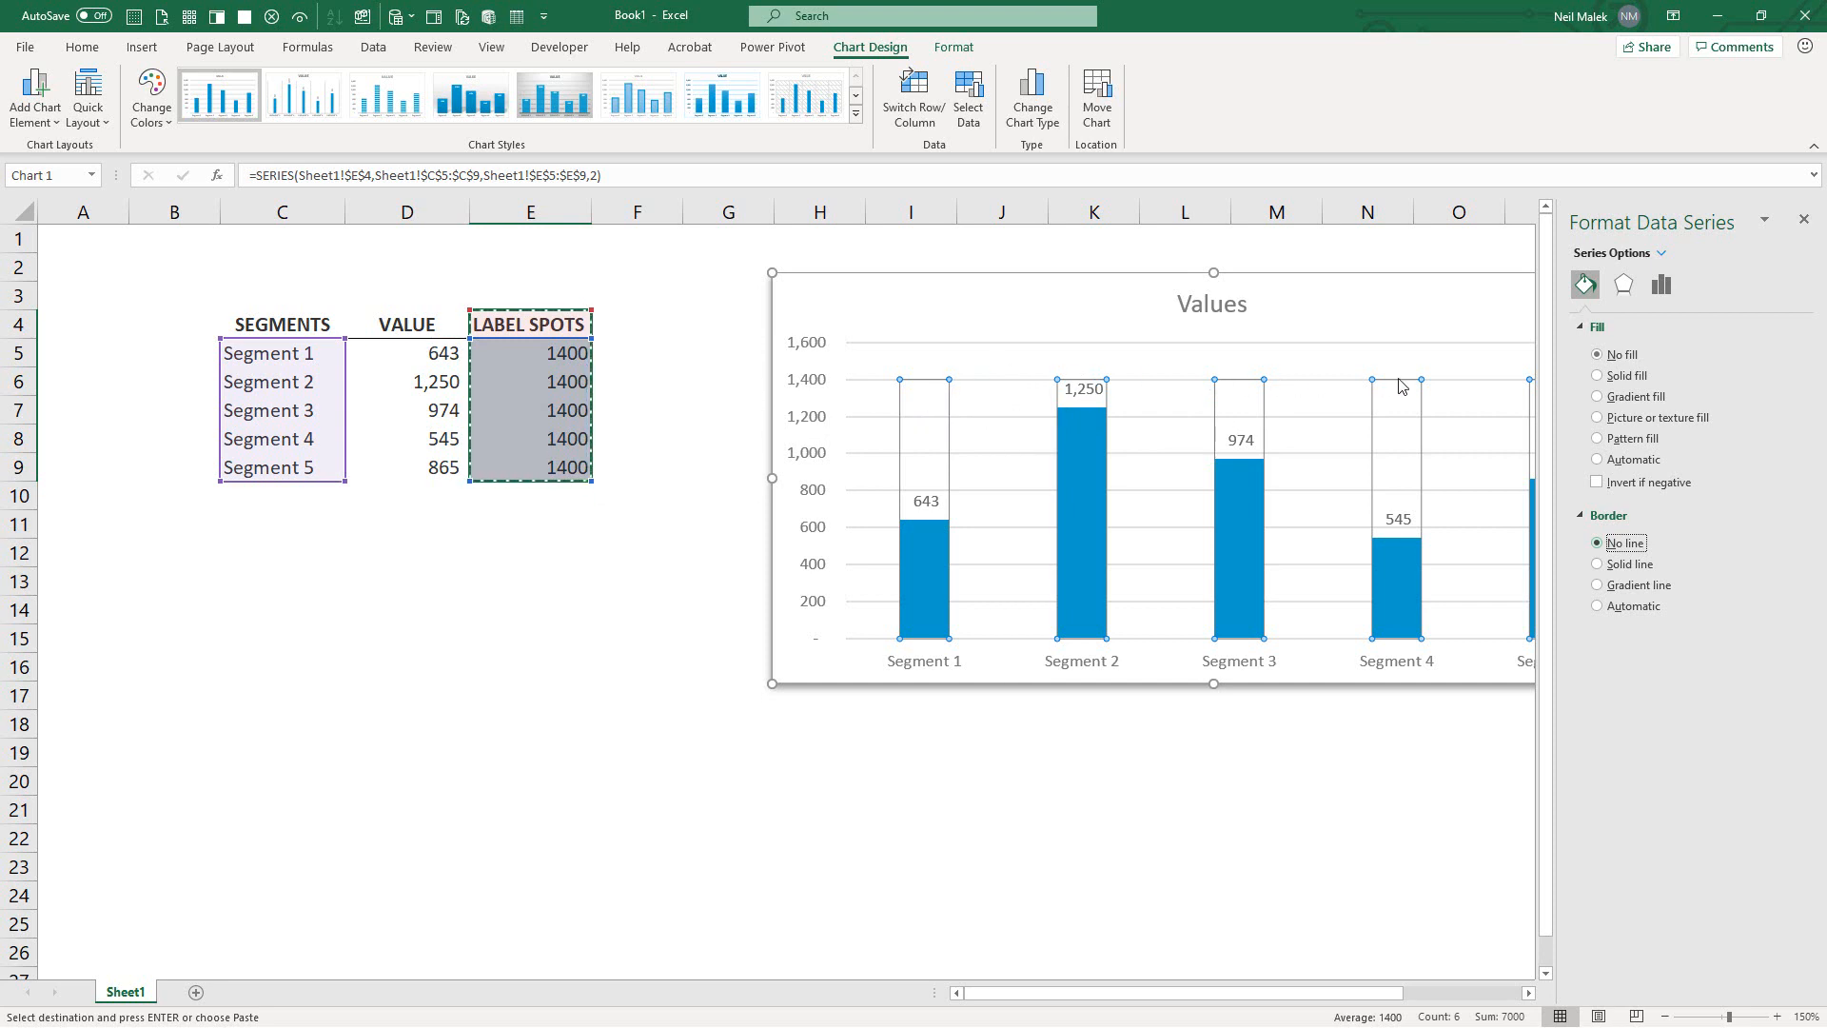
# - Add Inside End data labels to the LABEL SPOTS series
pyautogui.click(954, 47)
pyautogui.click(870, 46)
pyautogui.click(44, 113)
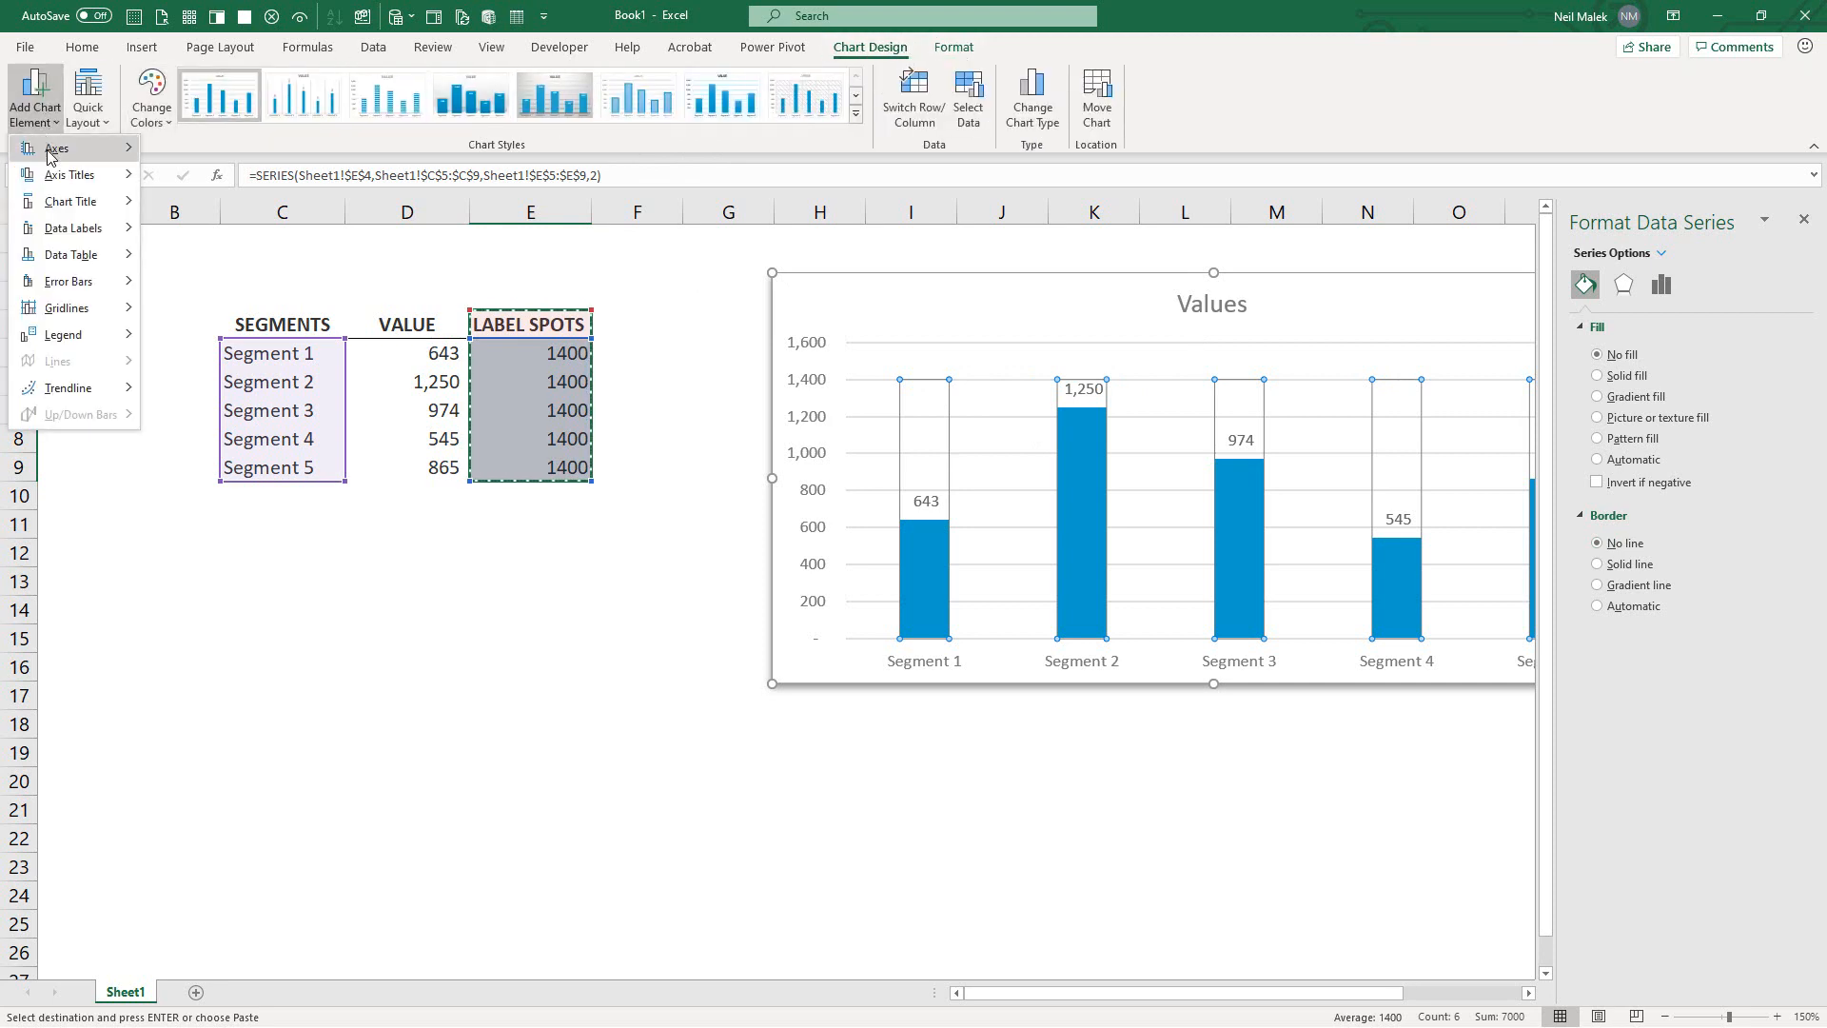
pyautogui.moveTo(72, 230)
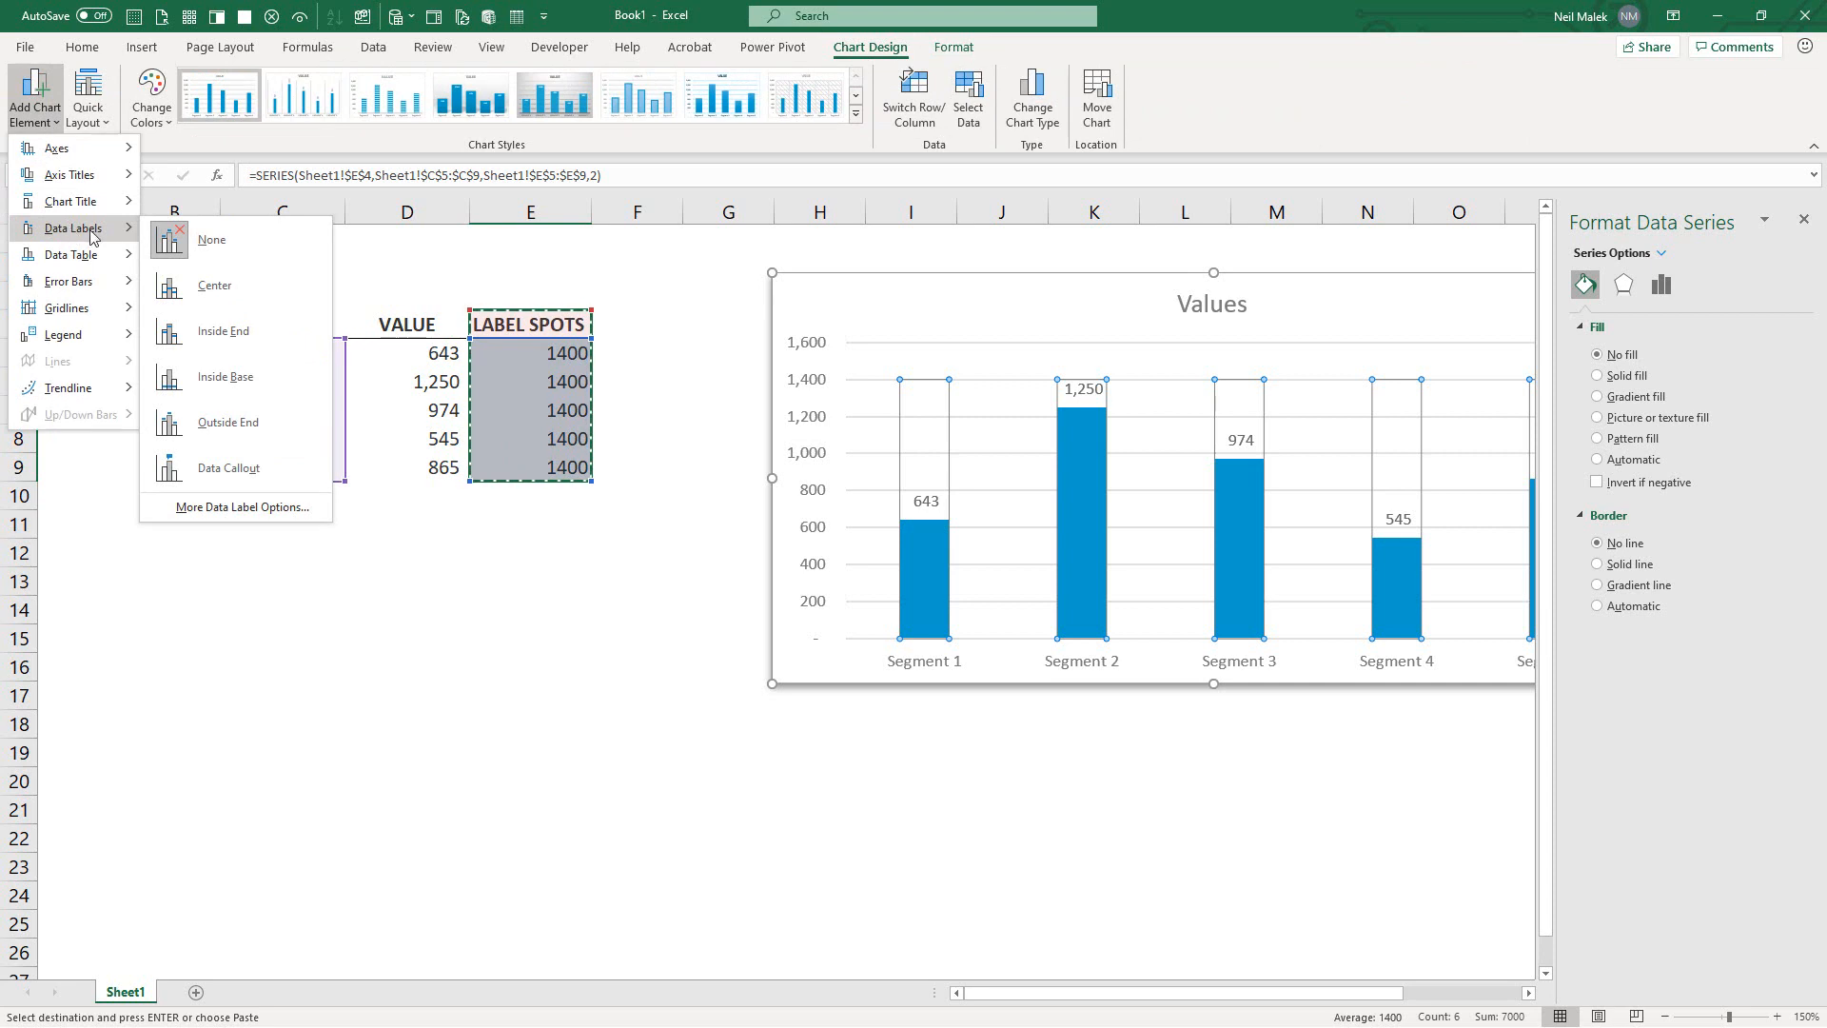
pyautogui.click(228, 329)
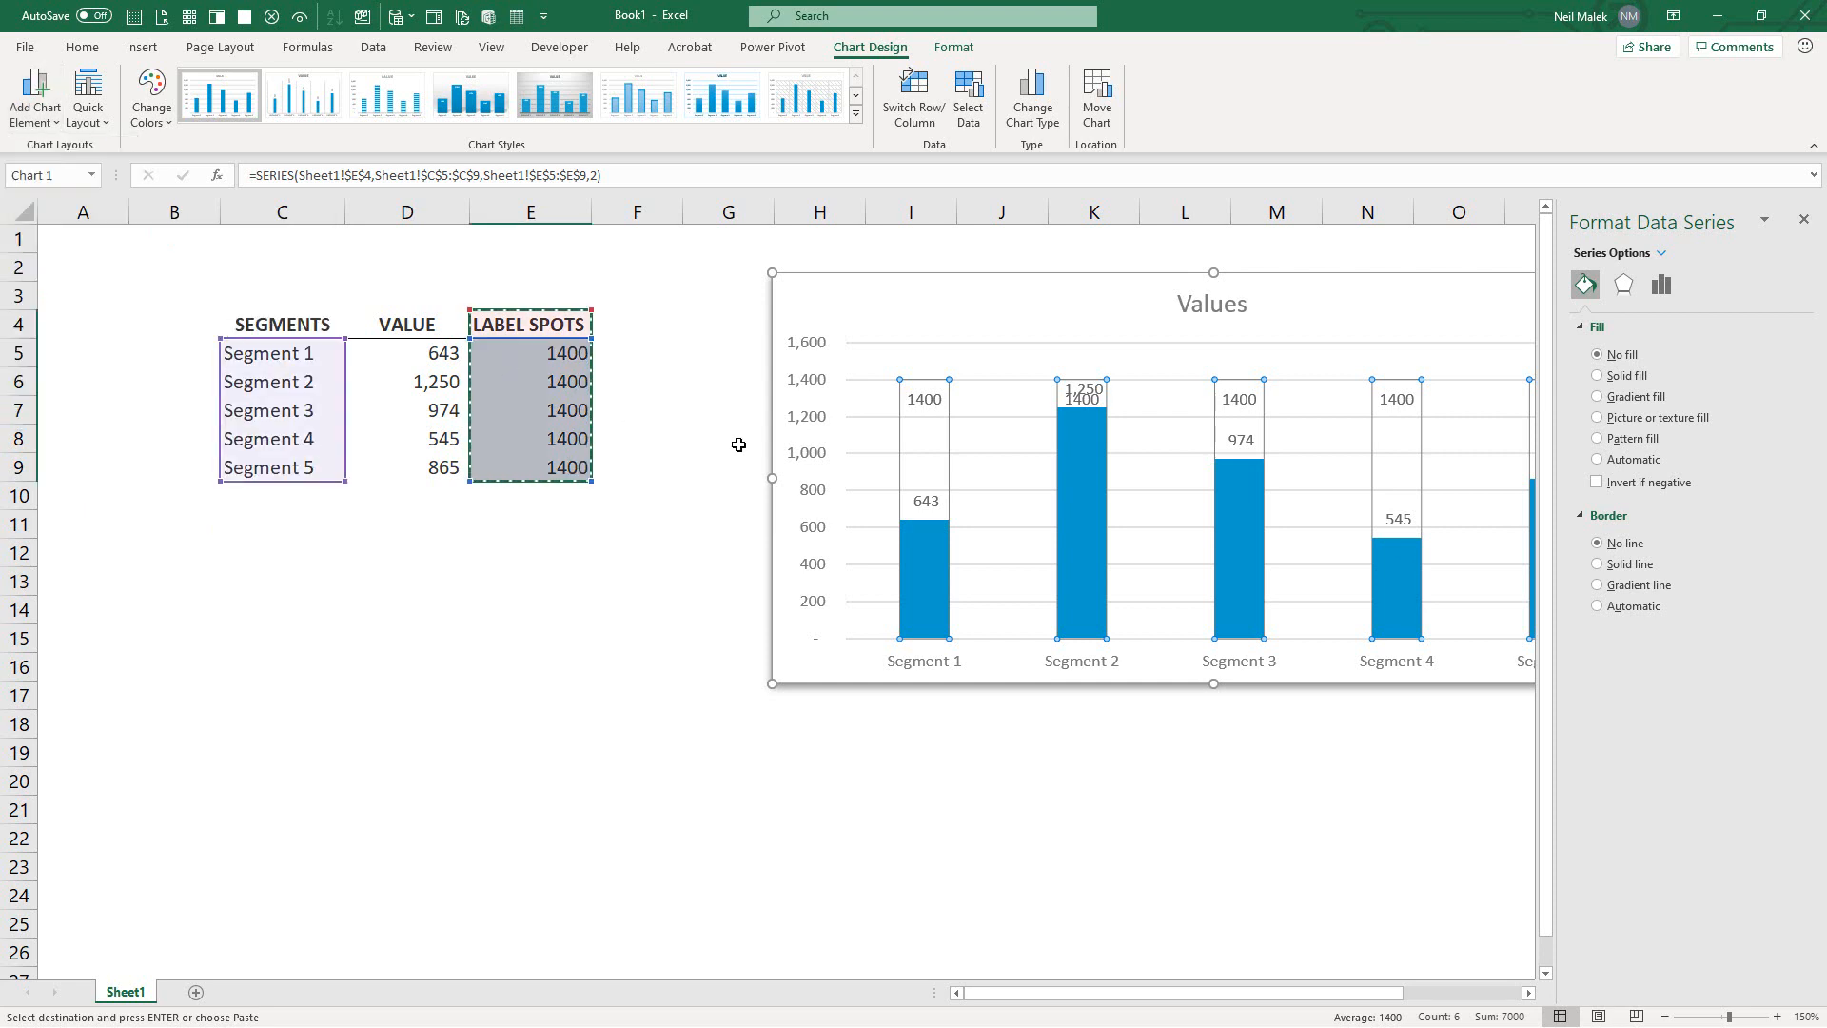
# - Make the LABEL SPOTS labels show cells D5:D9 instead of their own values, and delete the original labels of the blue VALUE columns
pyautogui.click(928, 401)
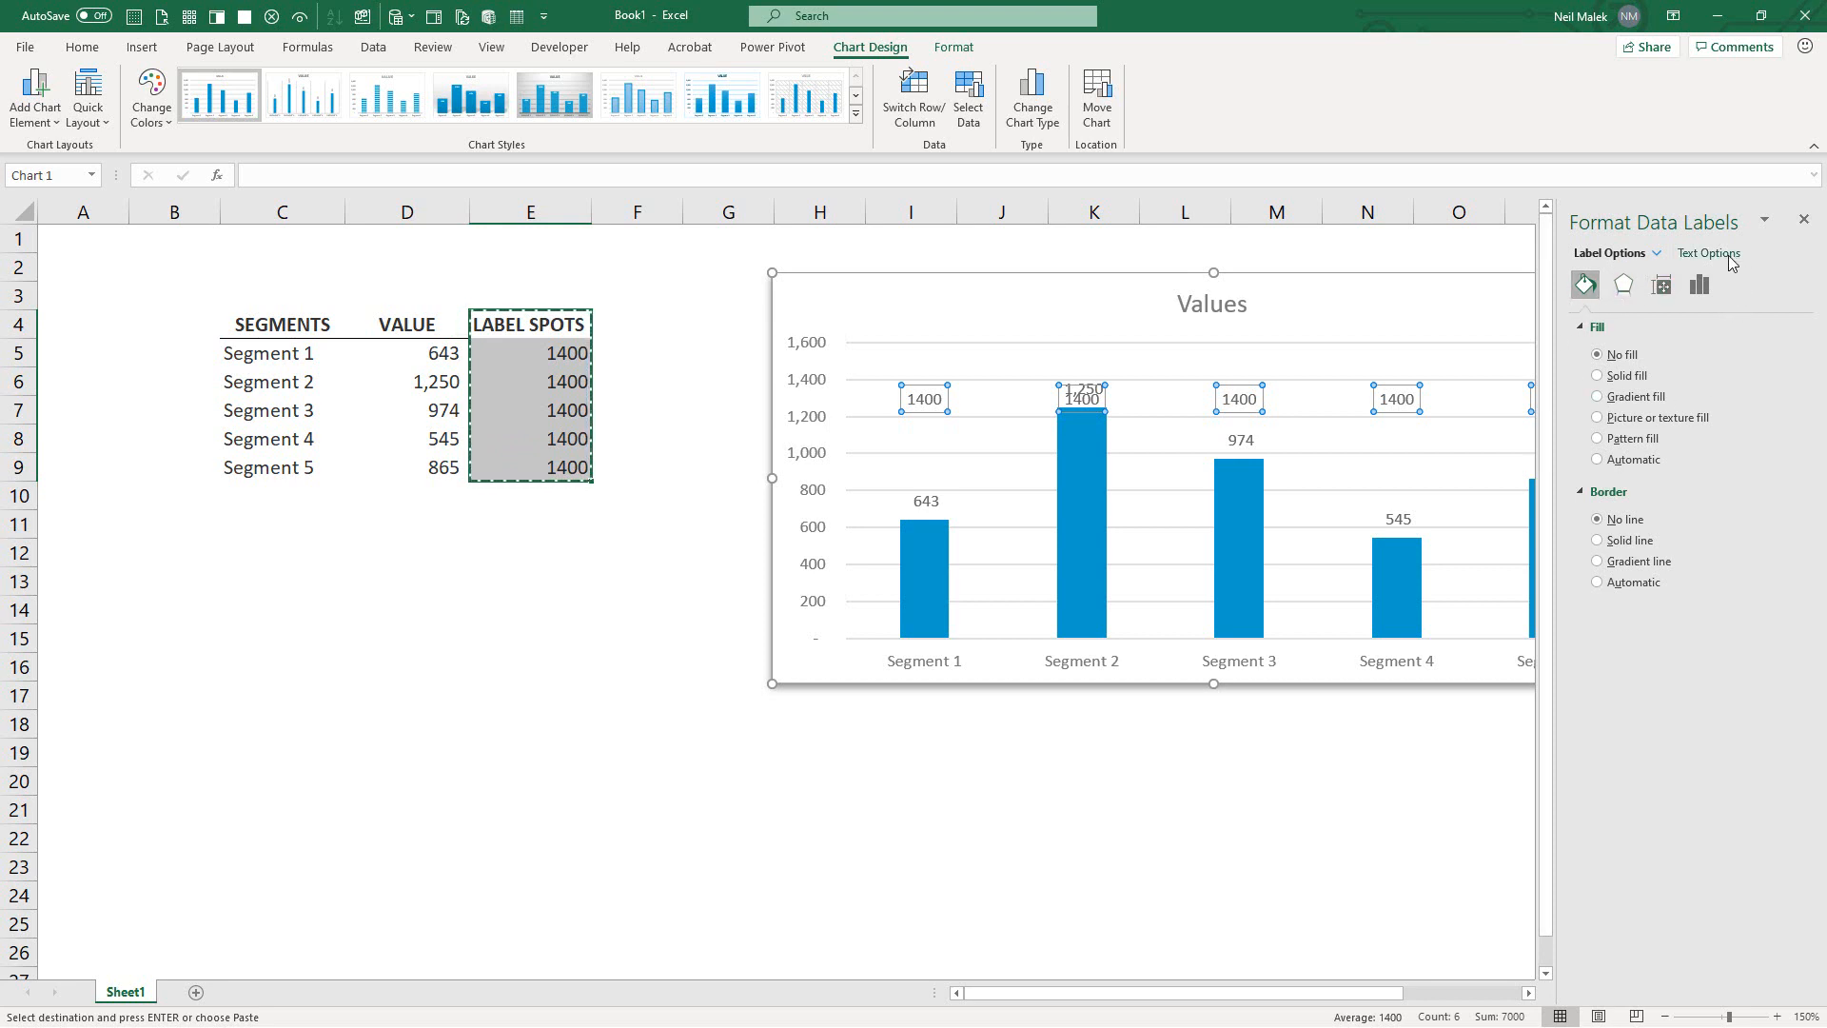
pyautogui.click(1702, 289)
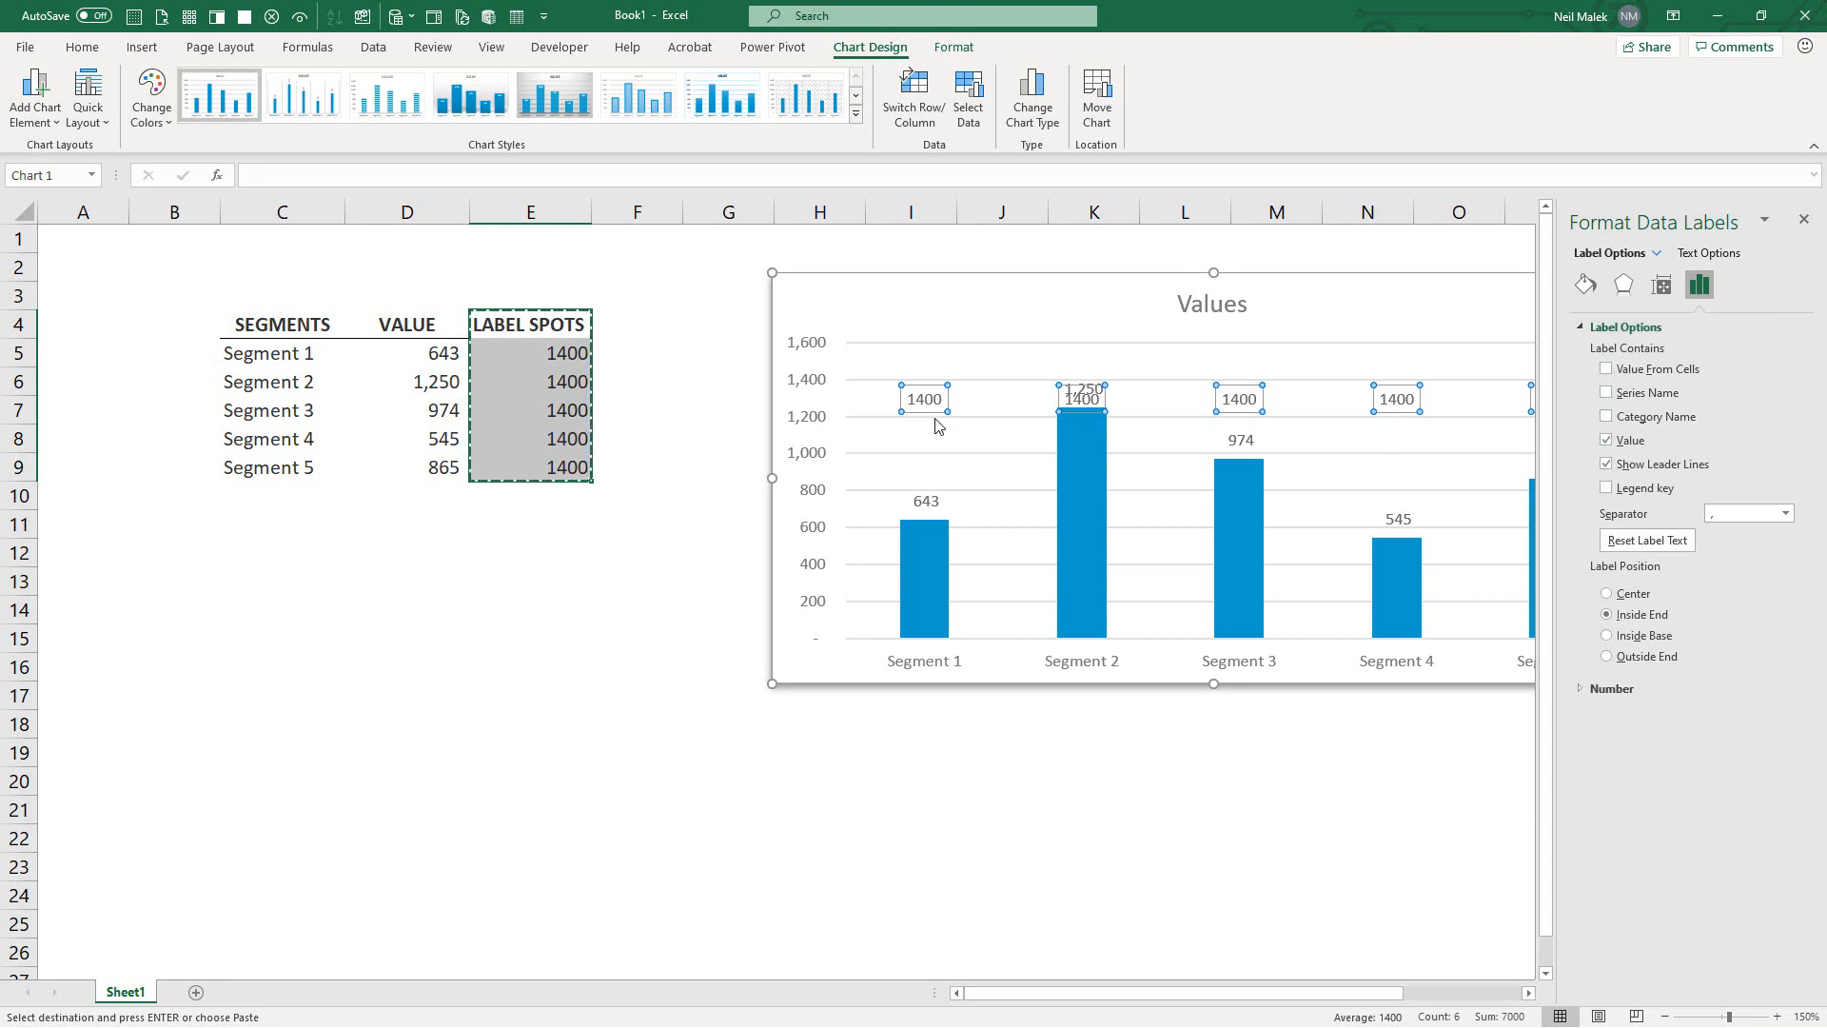
pyautogui.click(1606, 369)
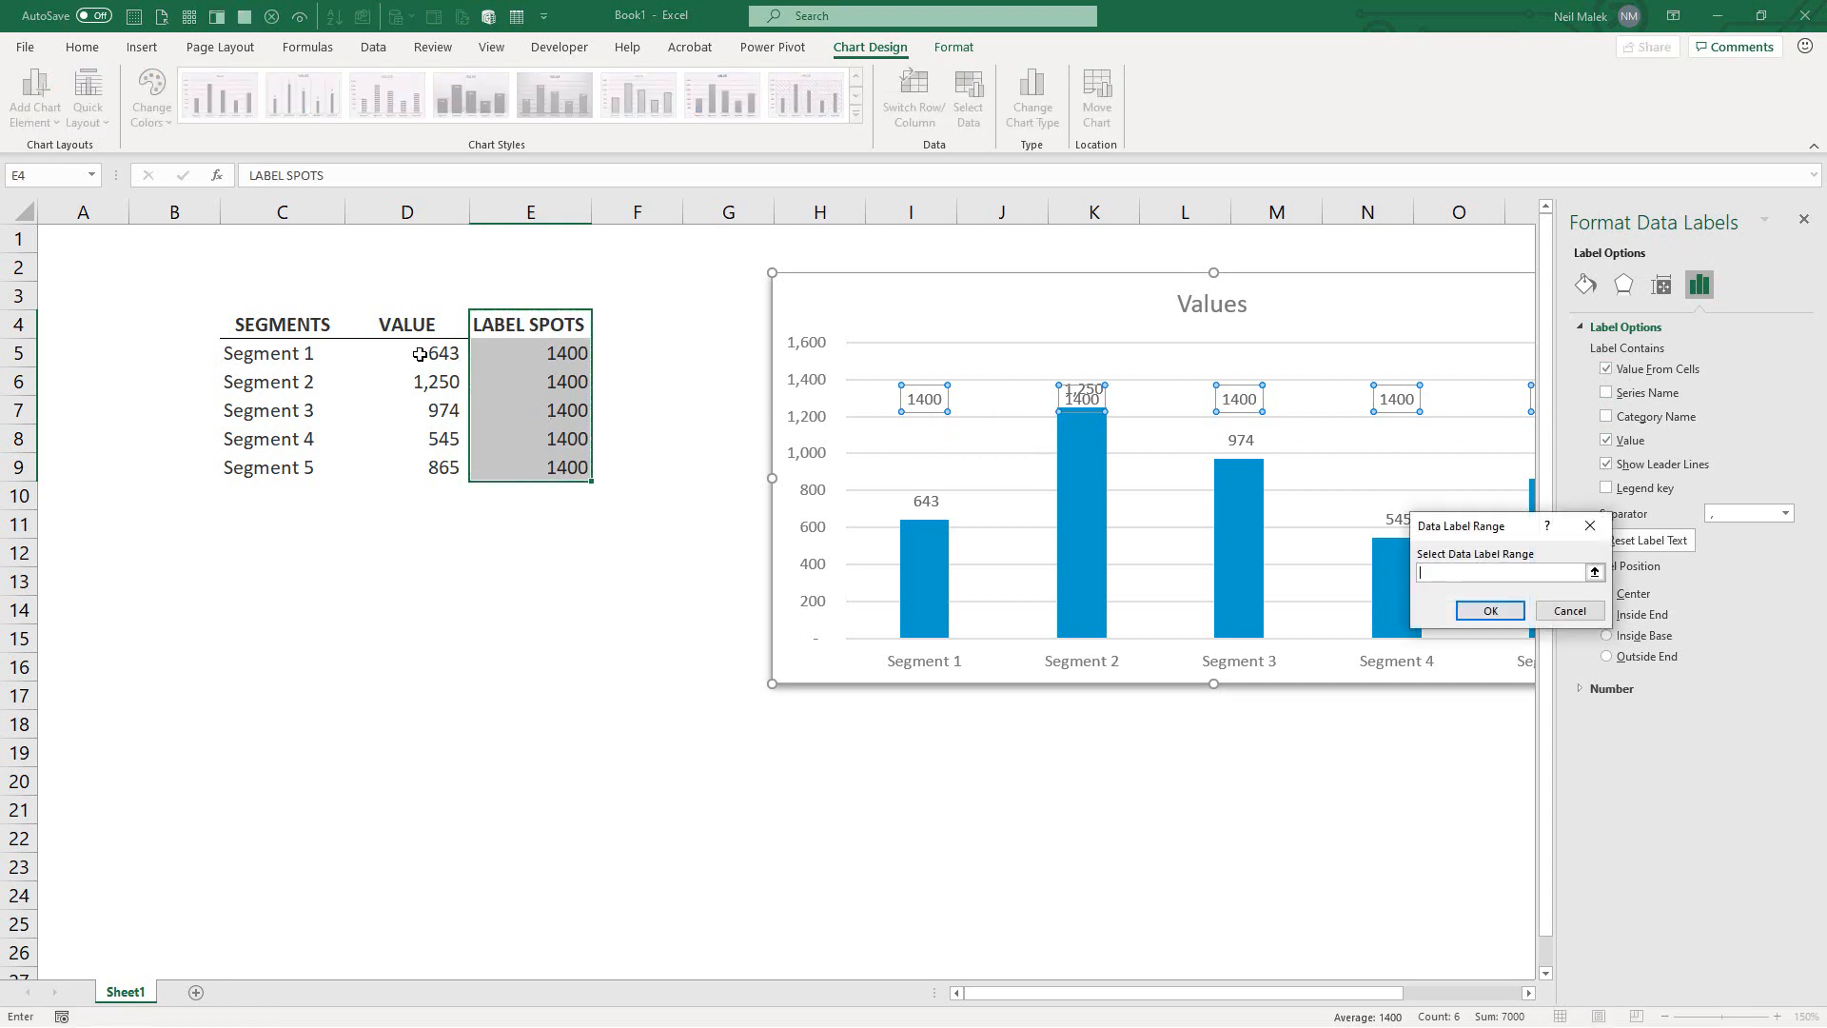
pyautogui.moveTo(420, 354); pyautogui.dragTo(441, 473)
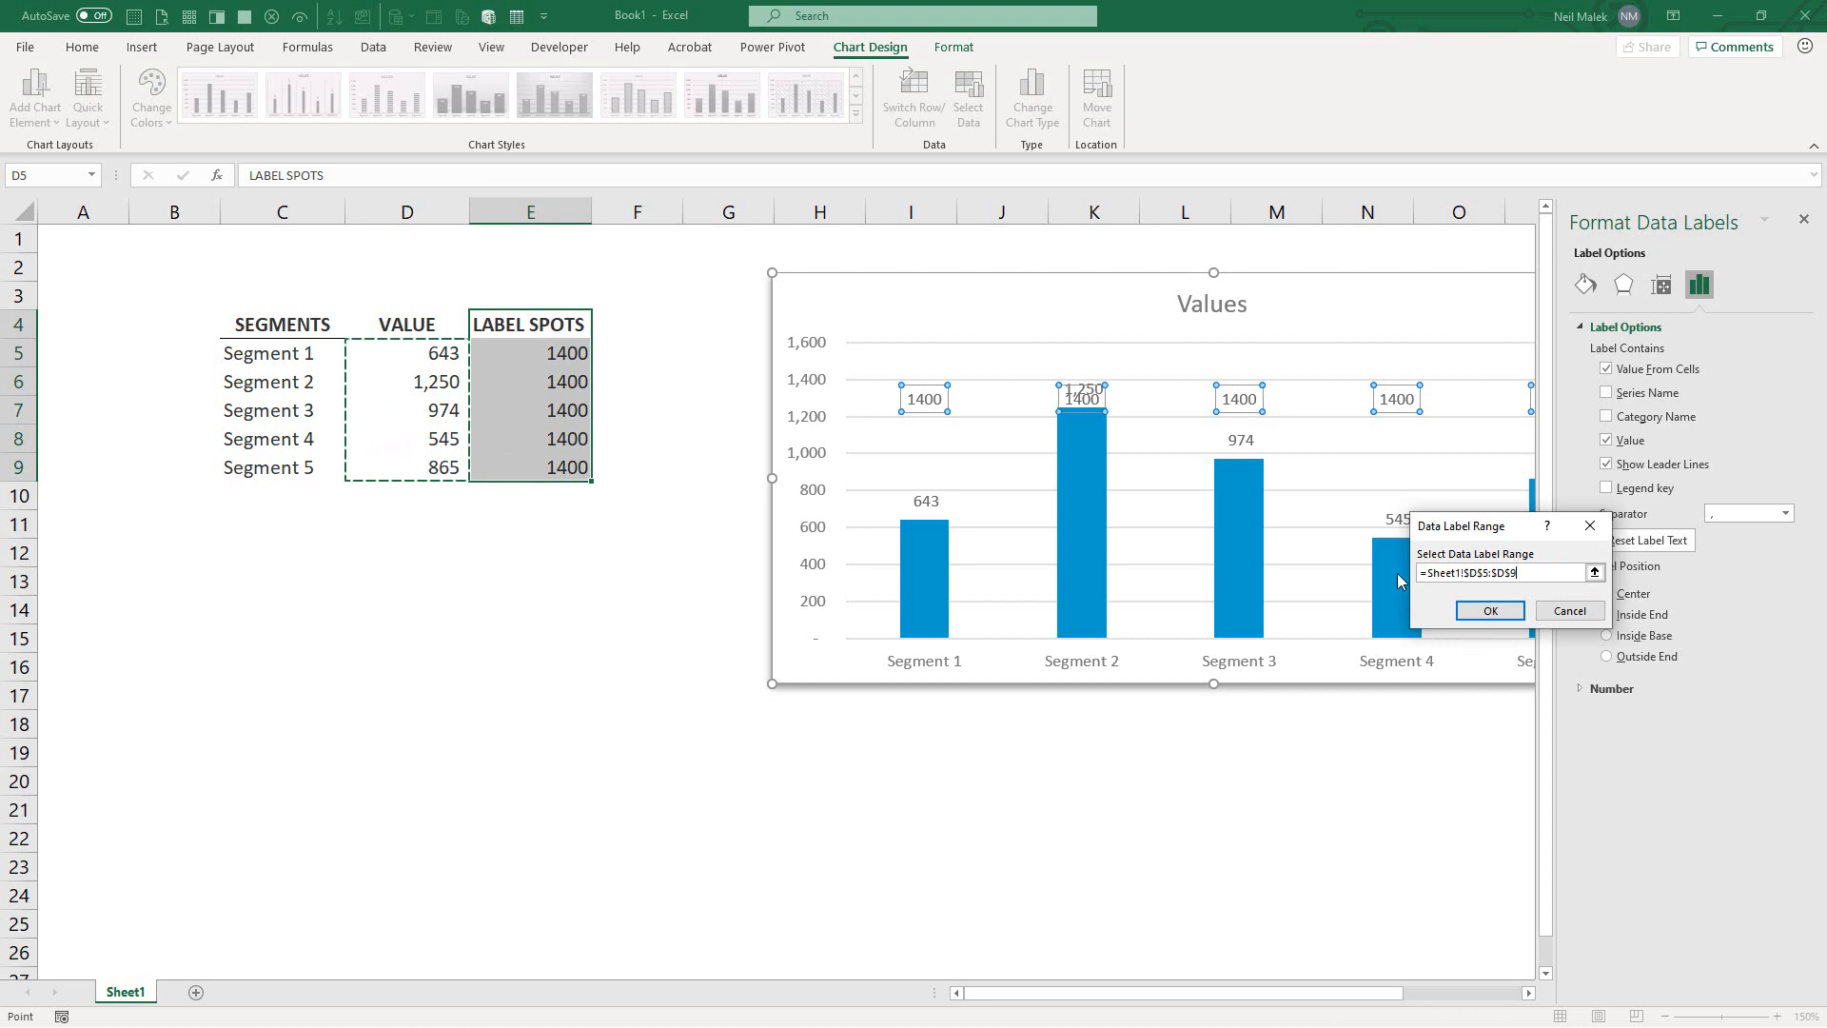
pyautogui.click(1488, 611)
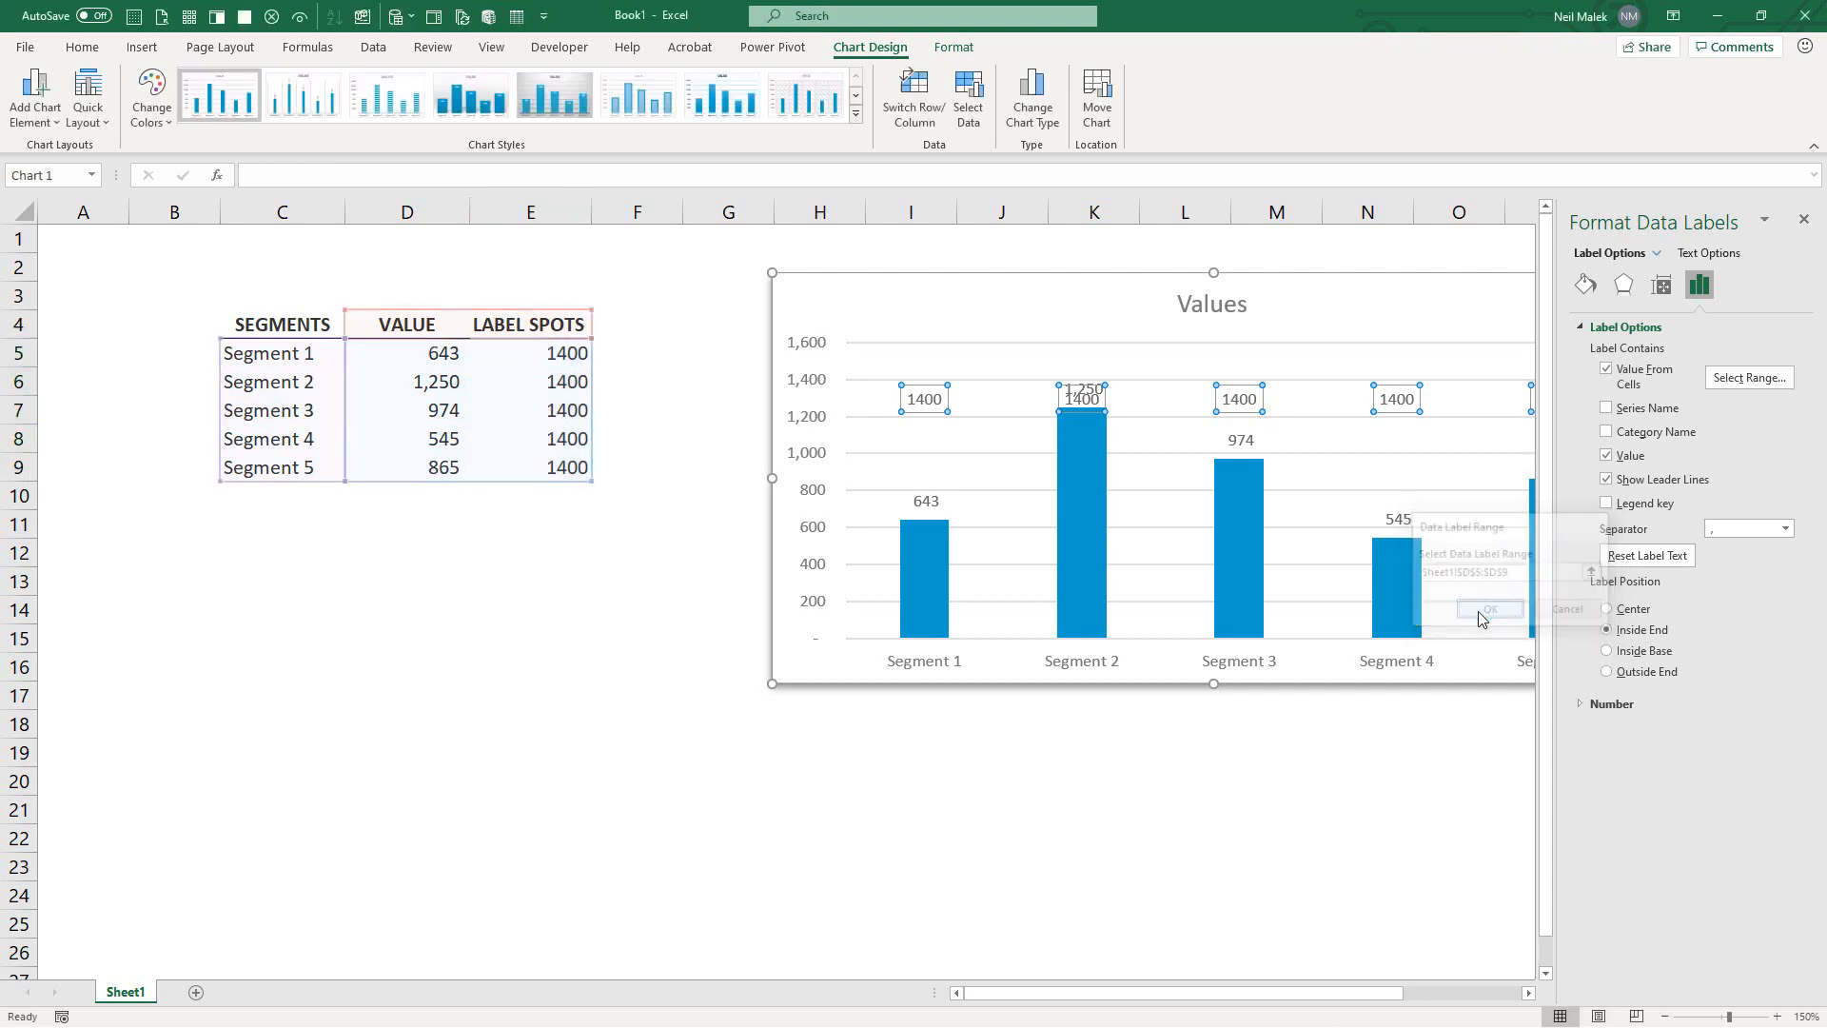
pyautogui.click(1606, 456)
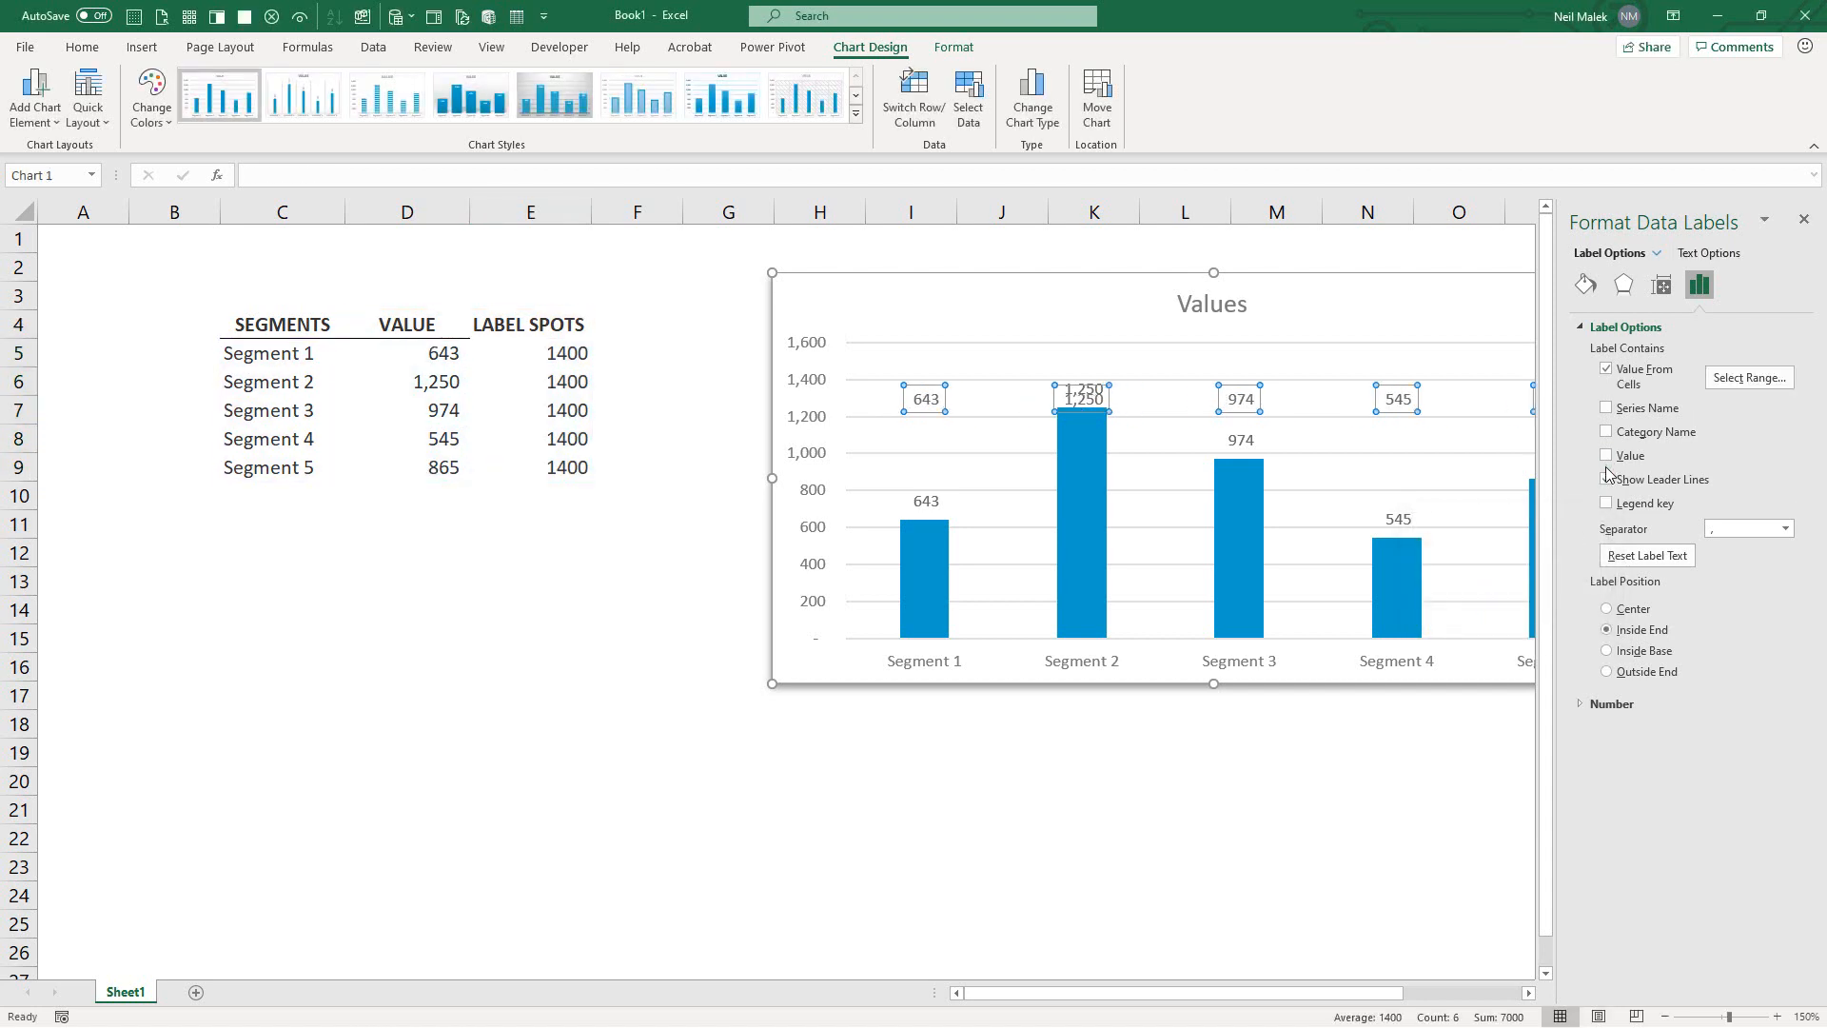
pyautogui.click(915, 504)
pyautogui.press('Delete')
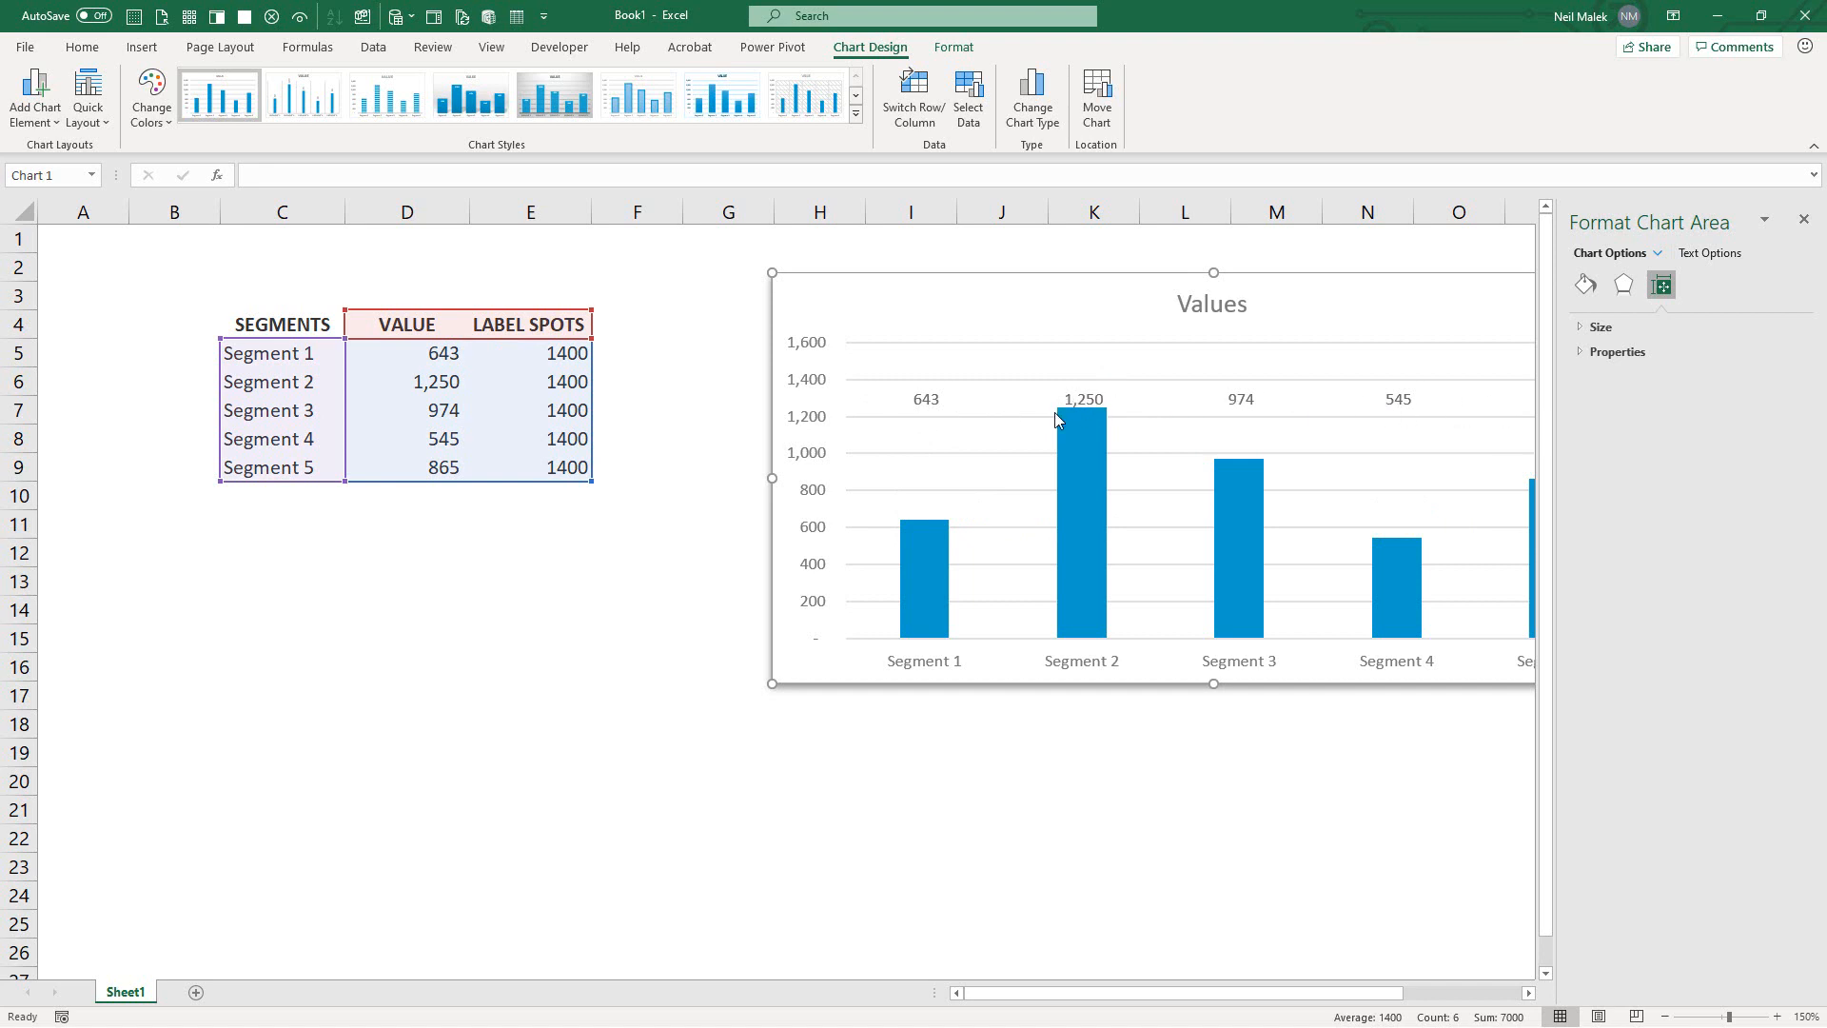
# - Give the row of data labels a solid white fill
pyautogui.click(928, 398)
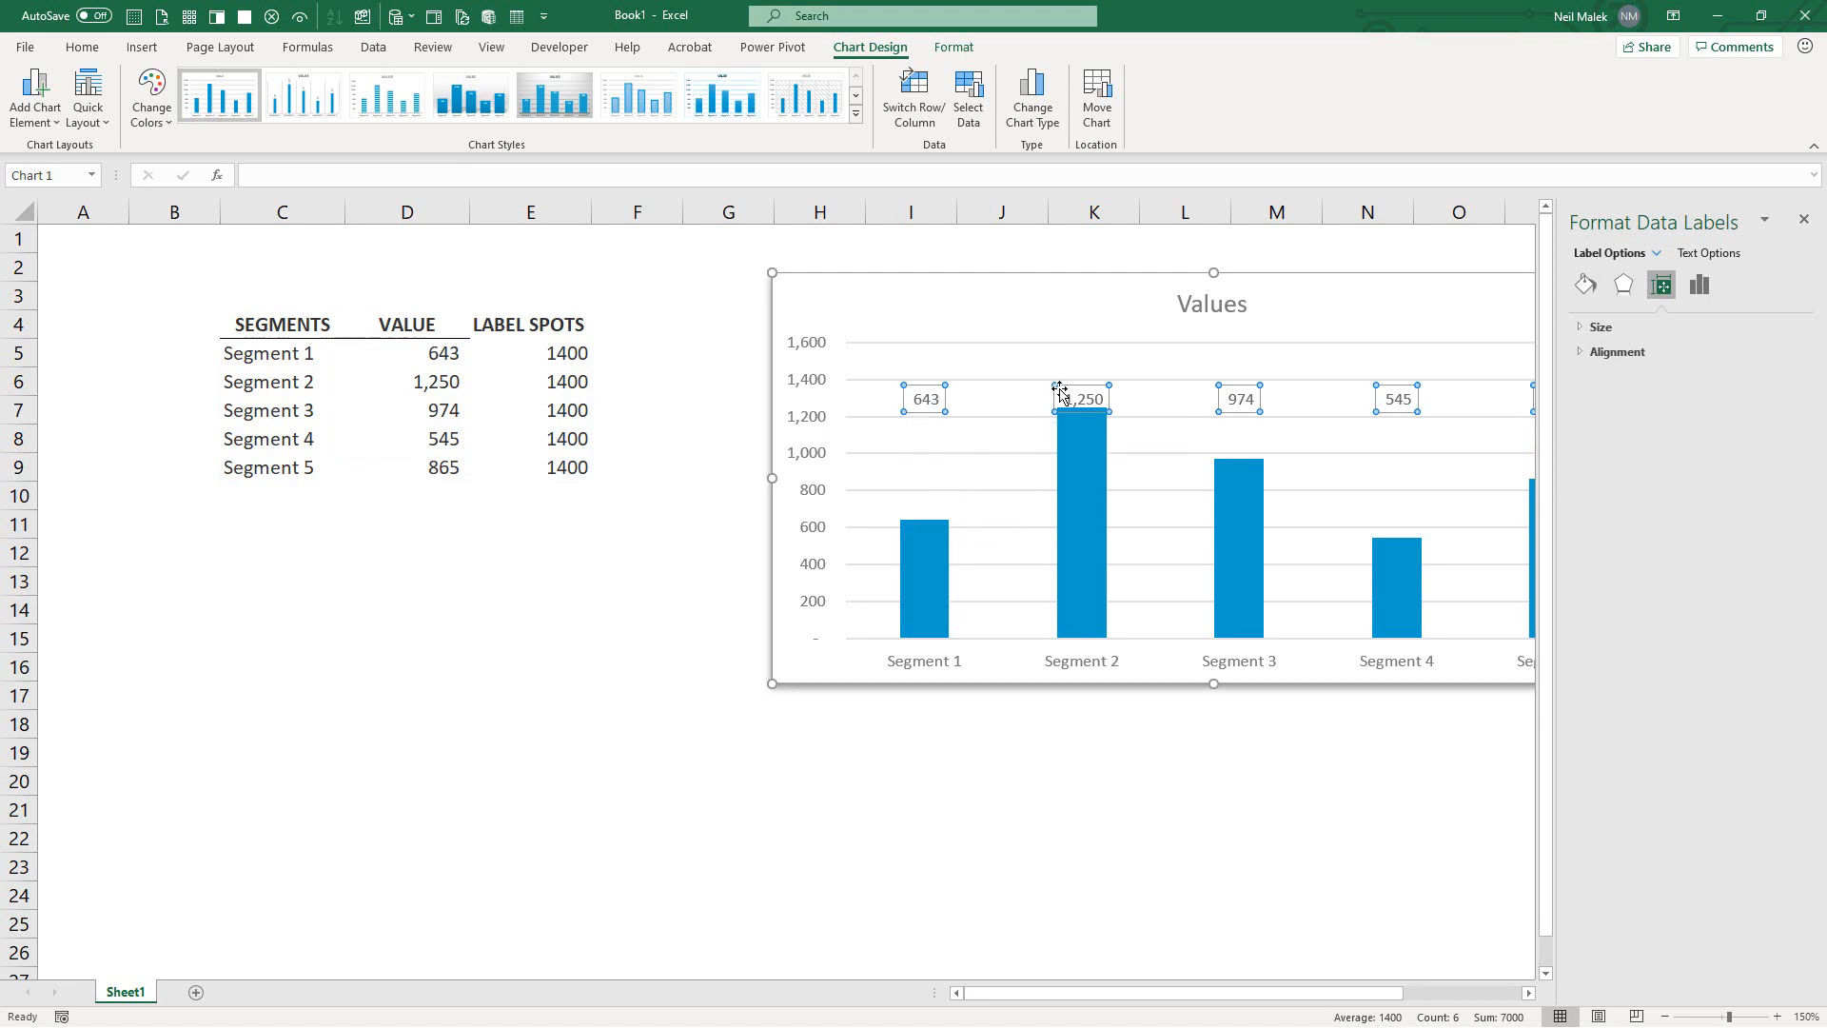
pyautogui.click(1585, 285)
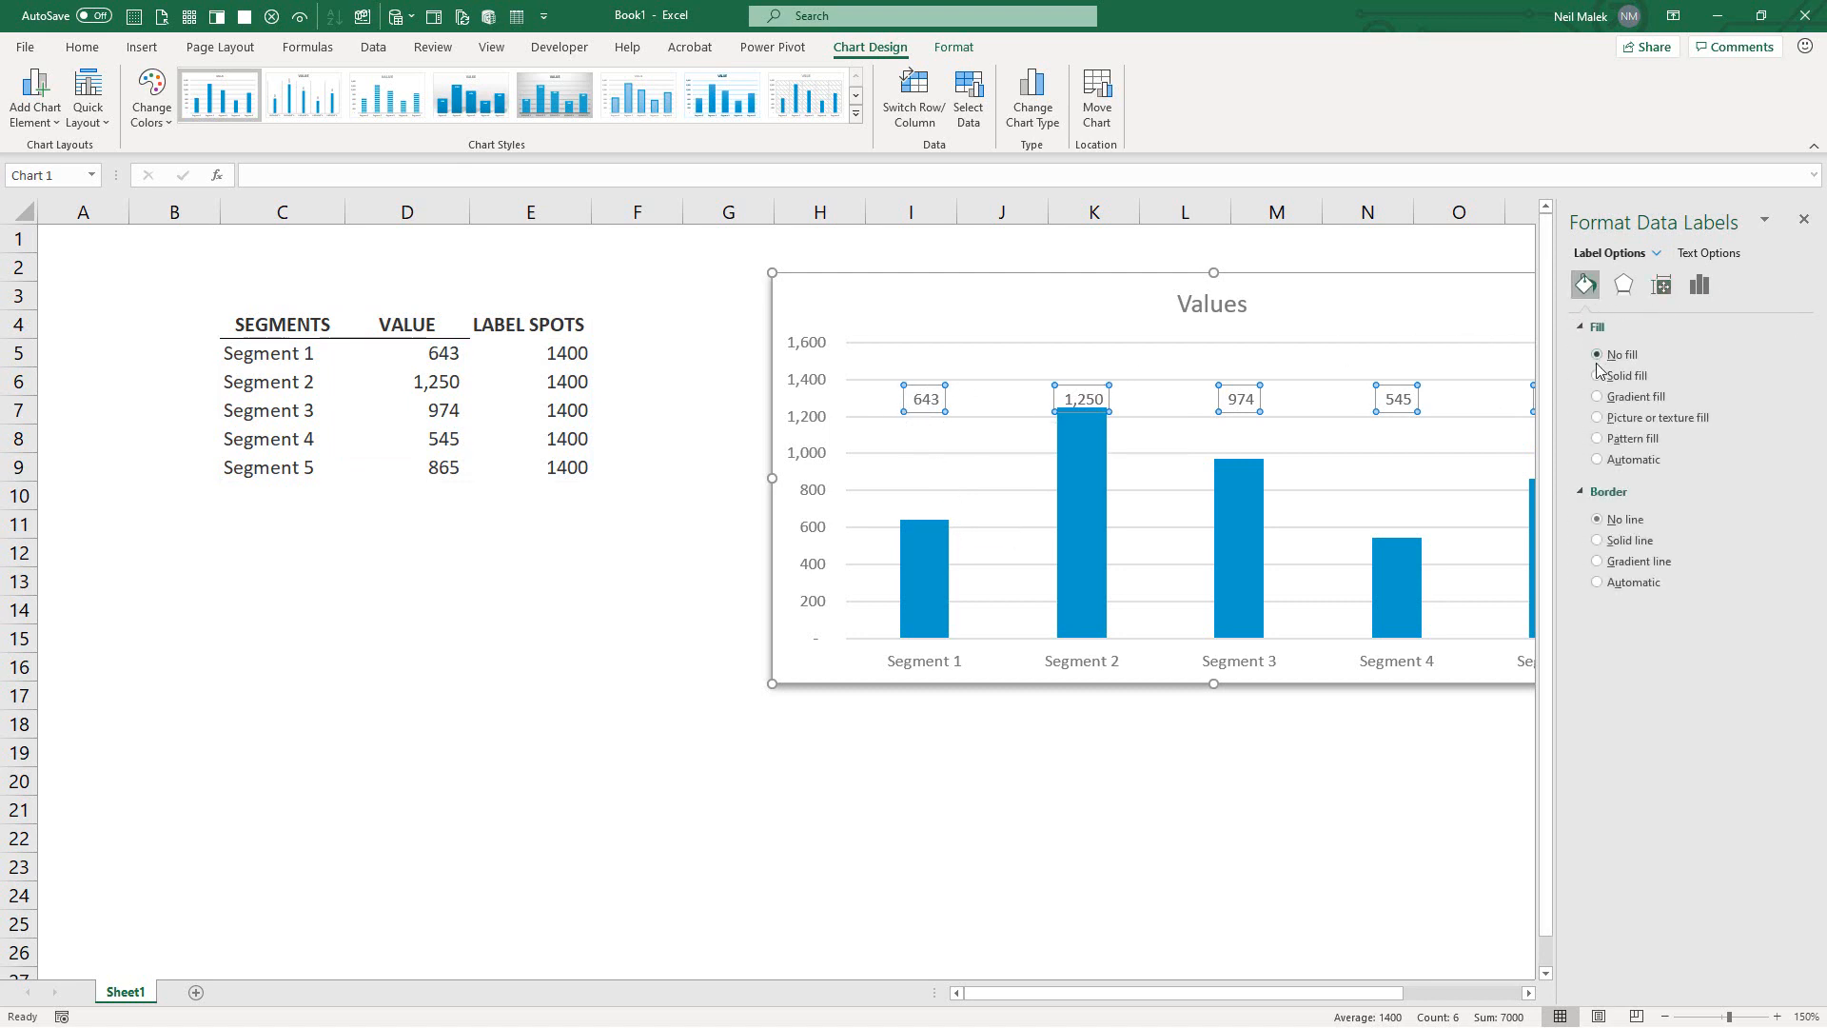
pyautogui.click(1597, 375)
pyautogui.click(1783, 497)
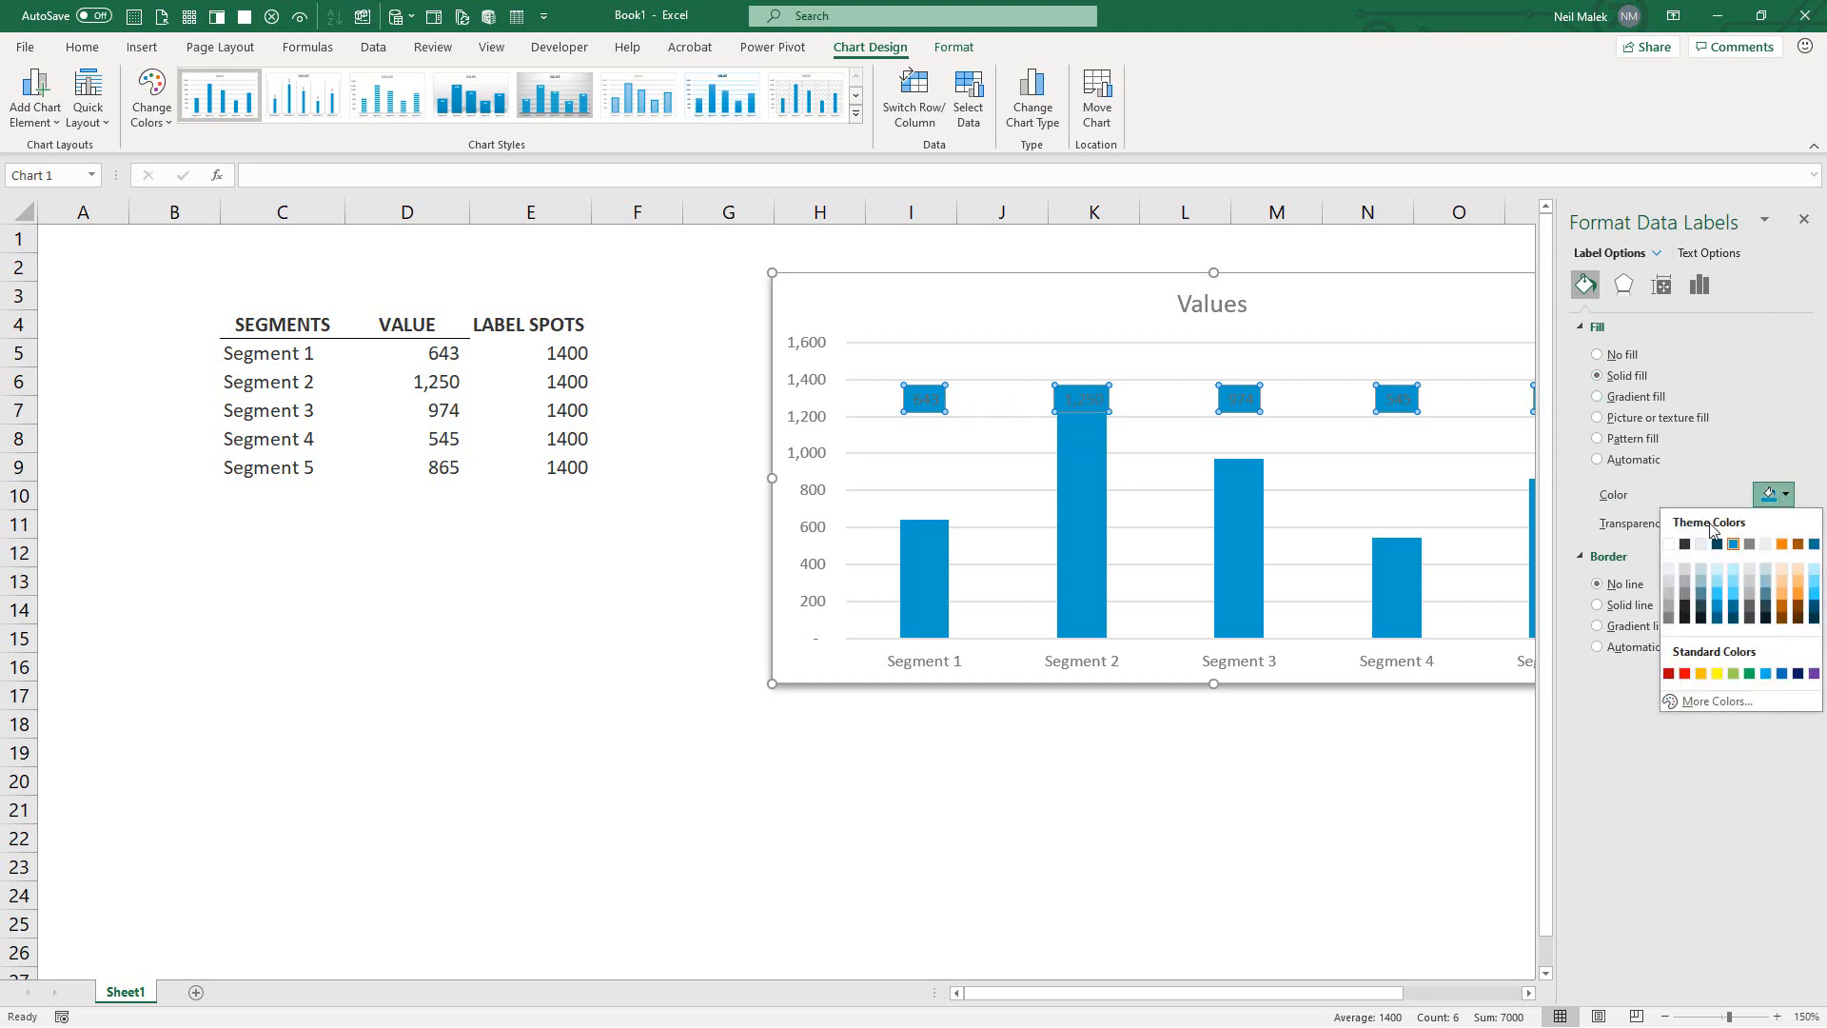
pyautogui.click(1670, 546)
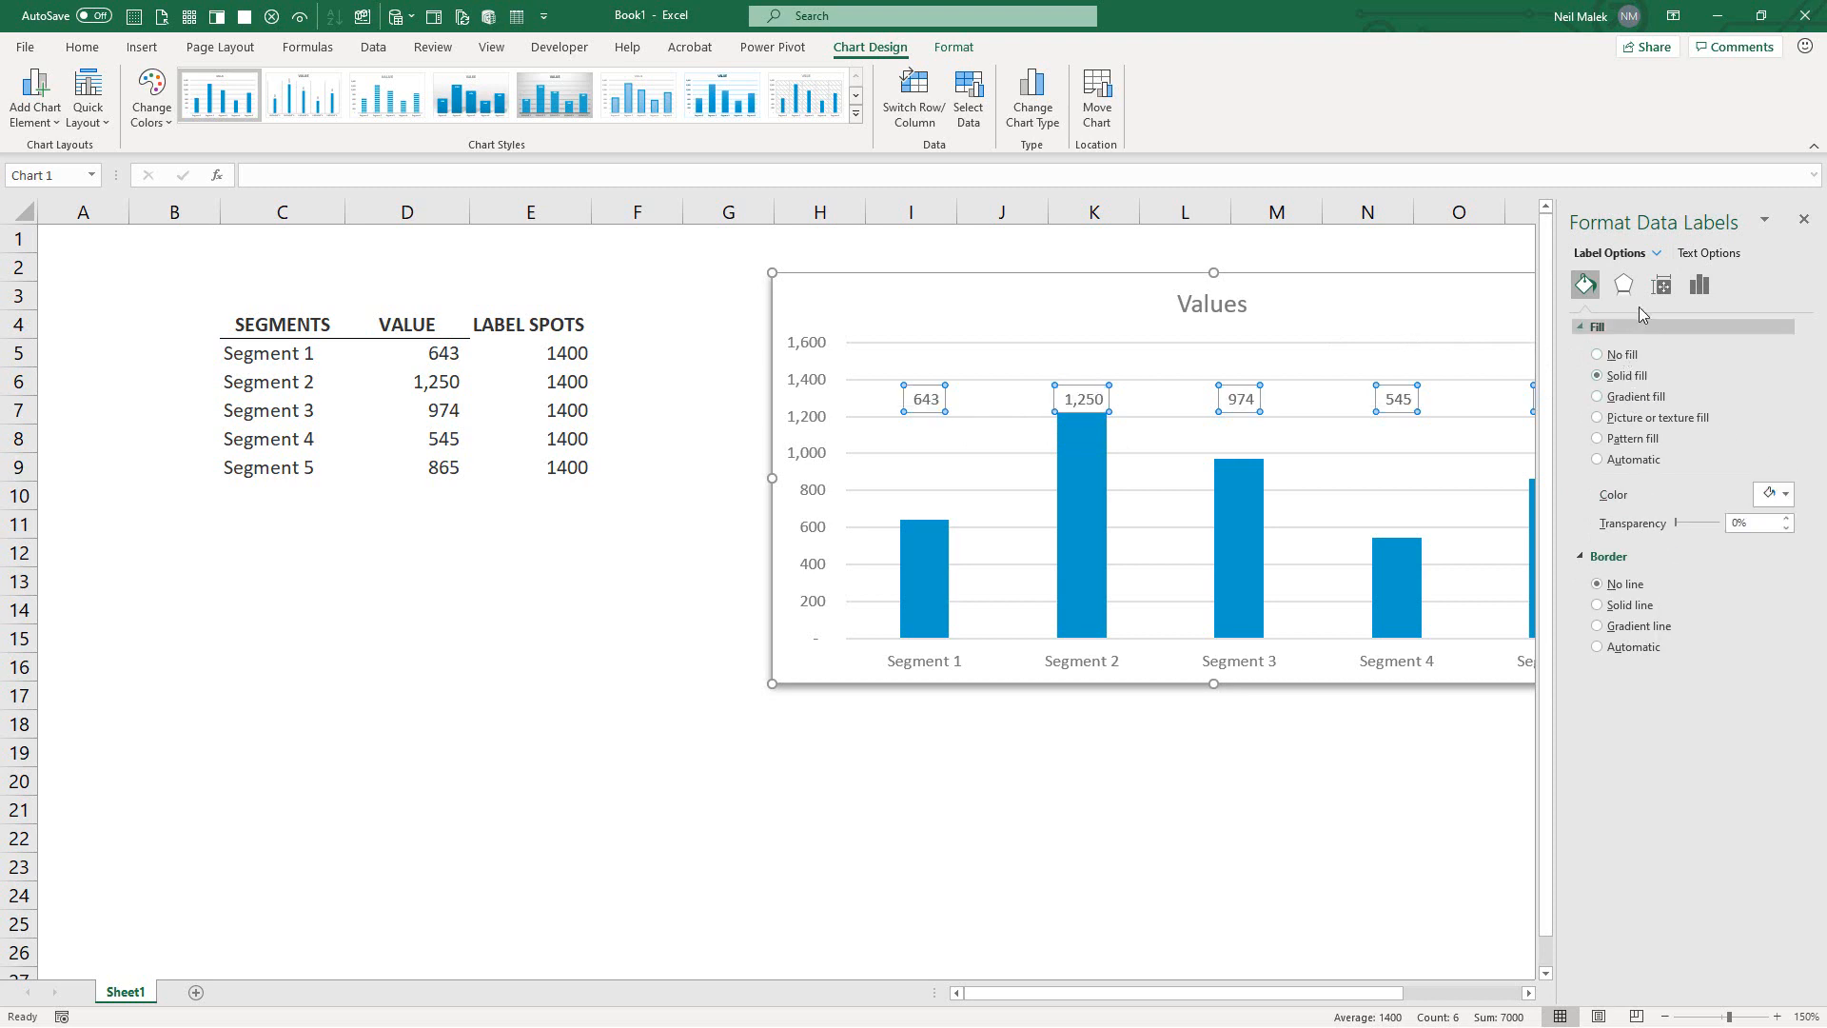
# - Add a preset drop shadow to the row of data labels with 4 pt blur, a 90° angle and 3 pt distance
pyautogui.click(1623, 284)
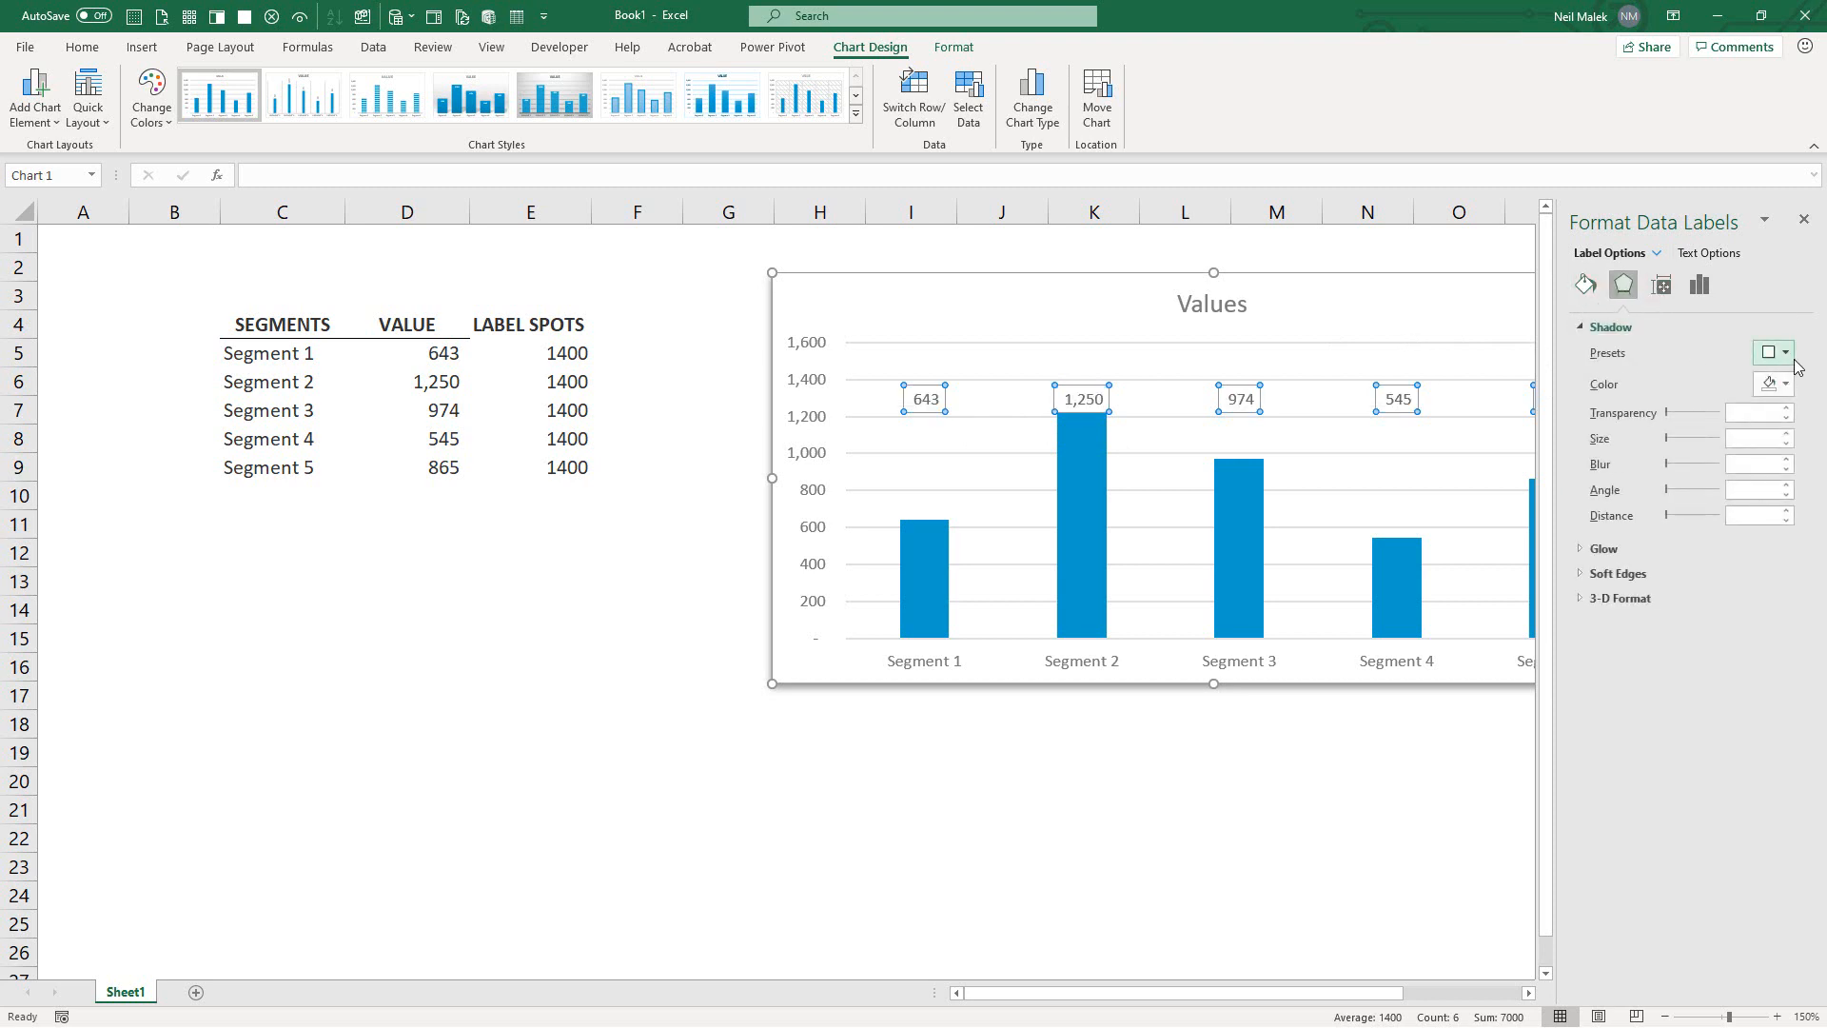
pyautogui.click(1775, 353)
pyautogui.click(1749, 512)
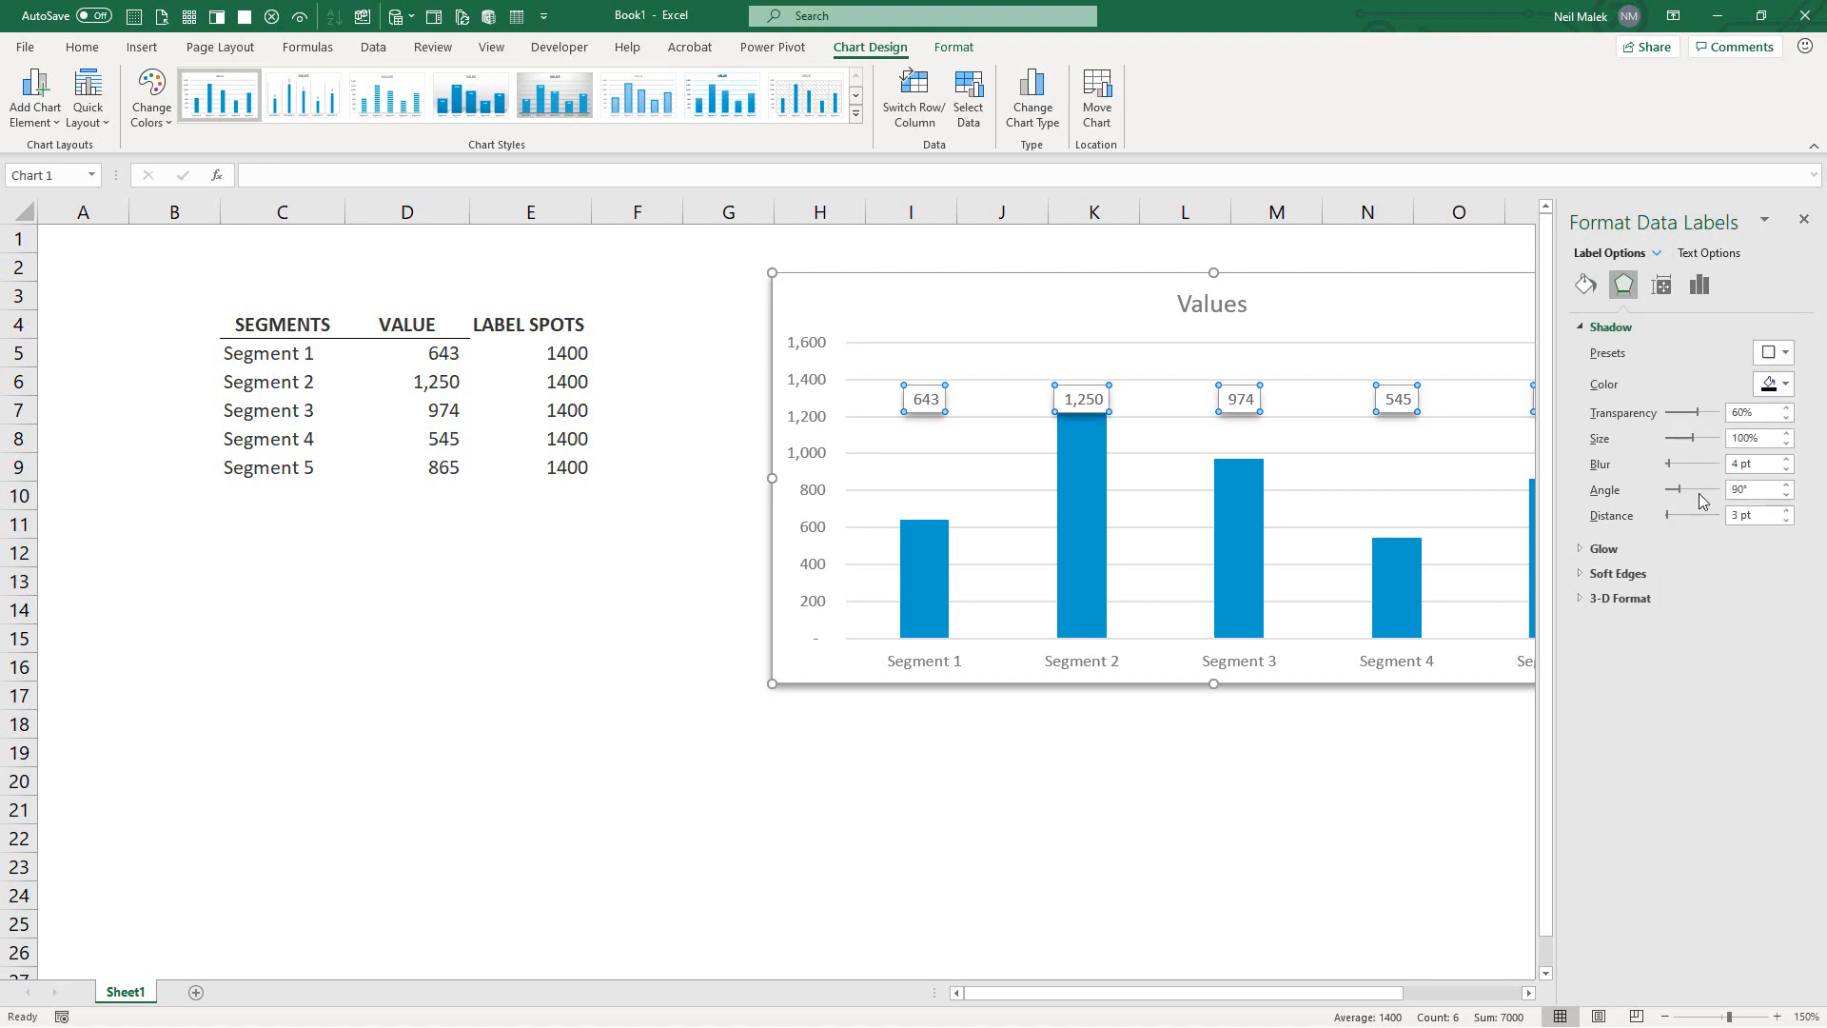
# - Make the data label text bold and black, close the formatting pane and deselect the chart
pyautogui.click(80, 48)
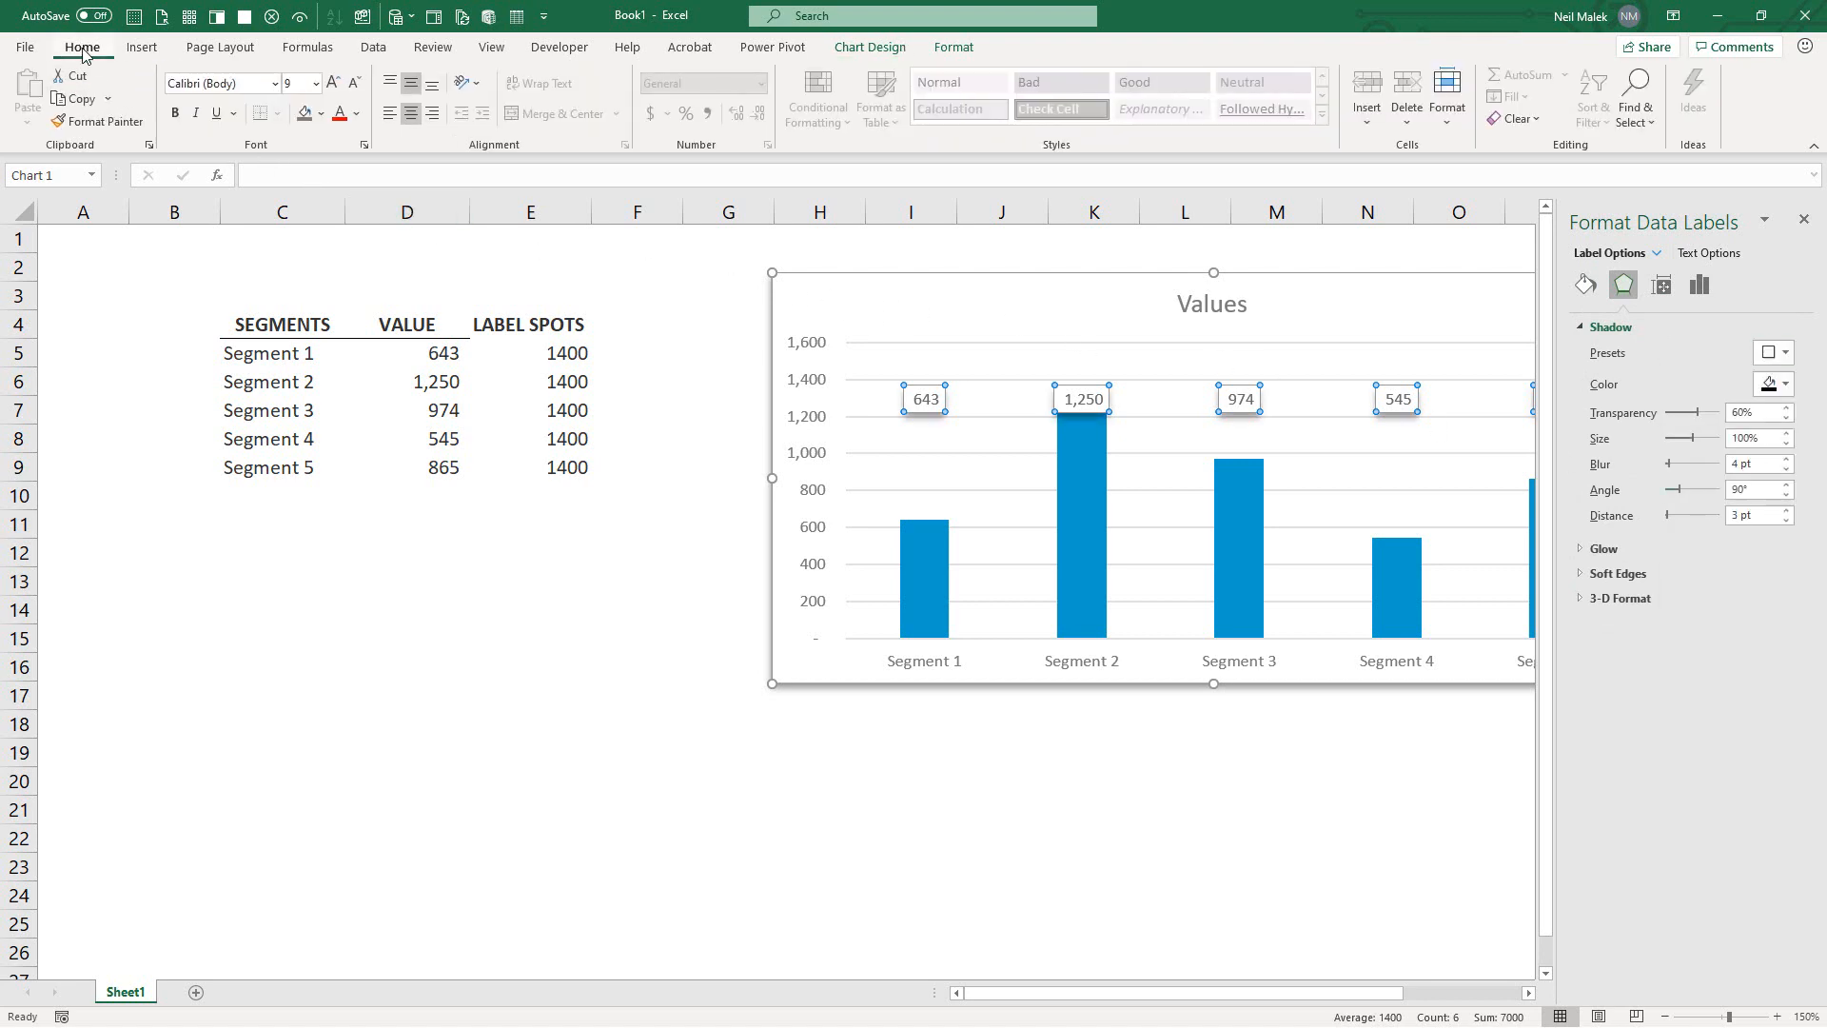
pyautogui.click(175, 113)
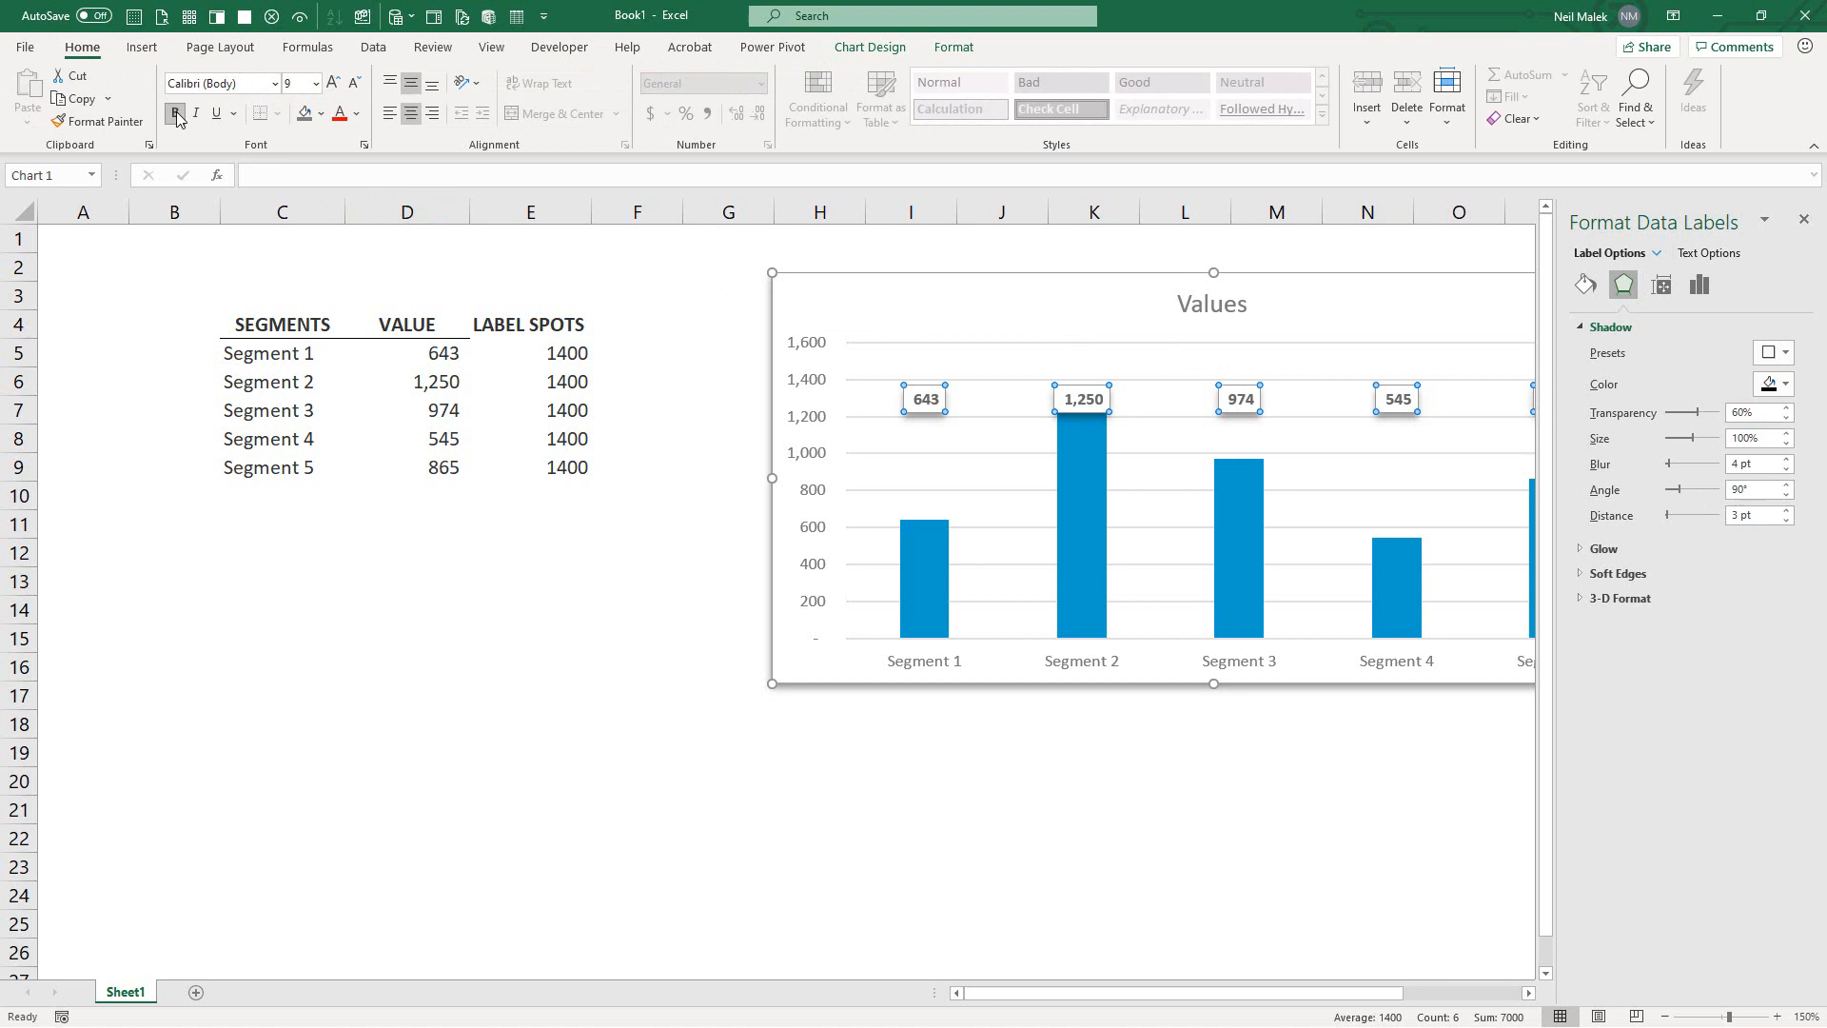
pyautogui.click(322, 113)
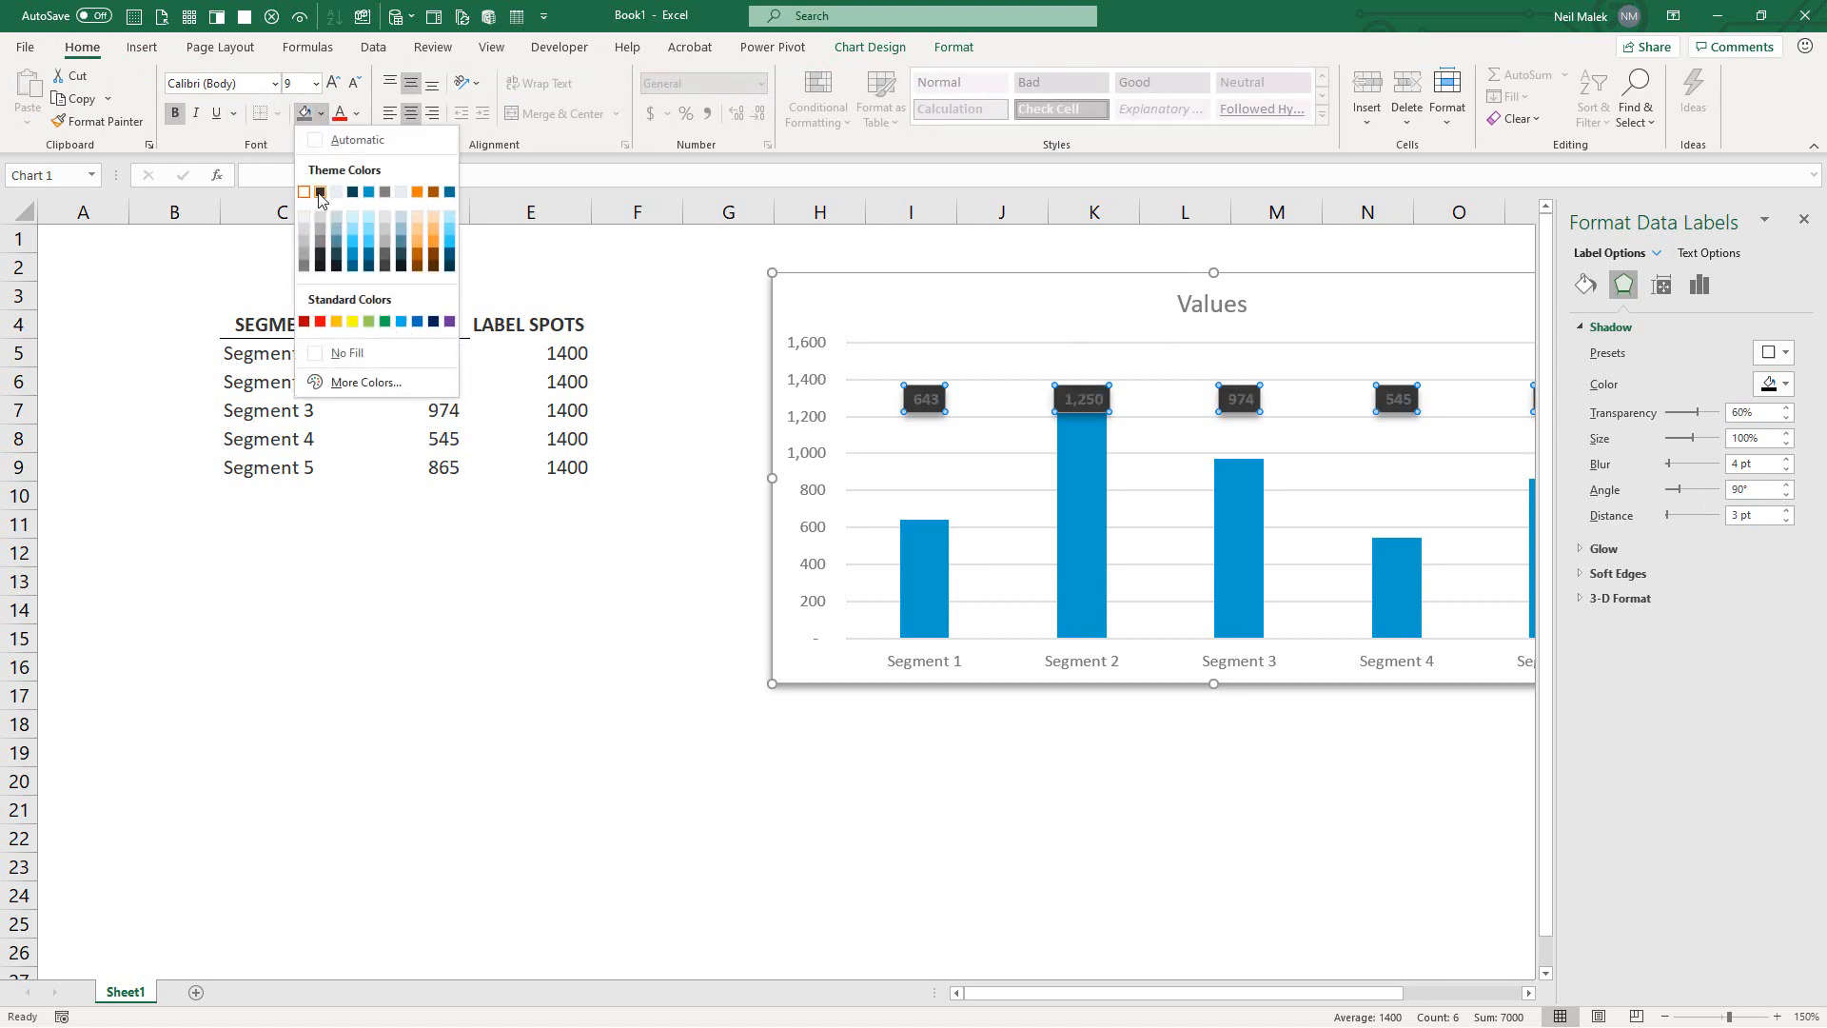
pyautogui.click(356, 113)
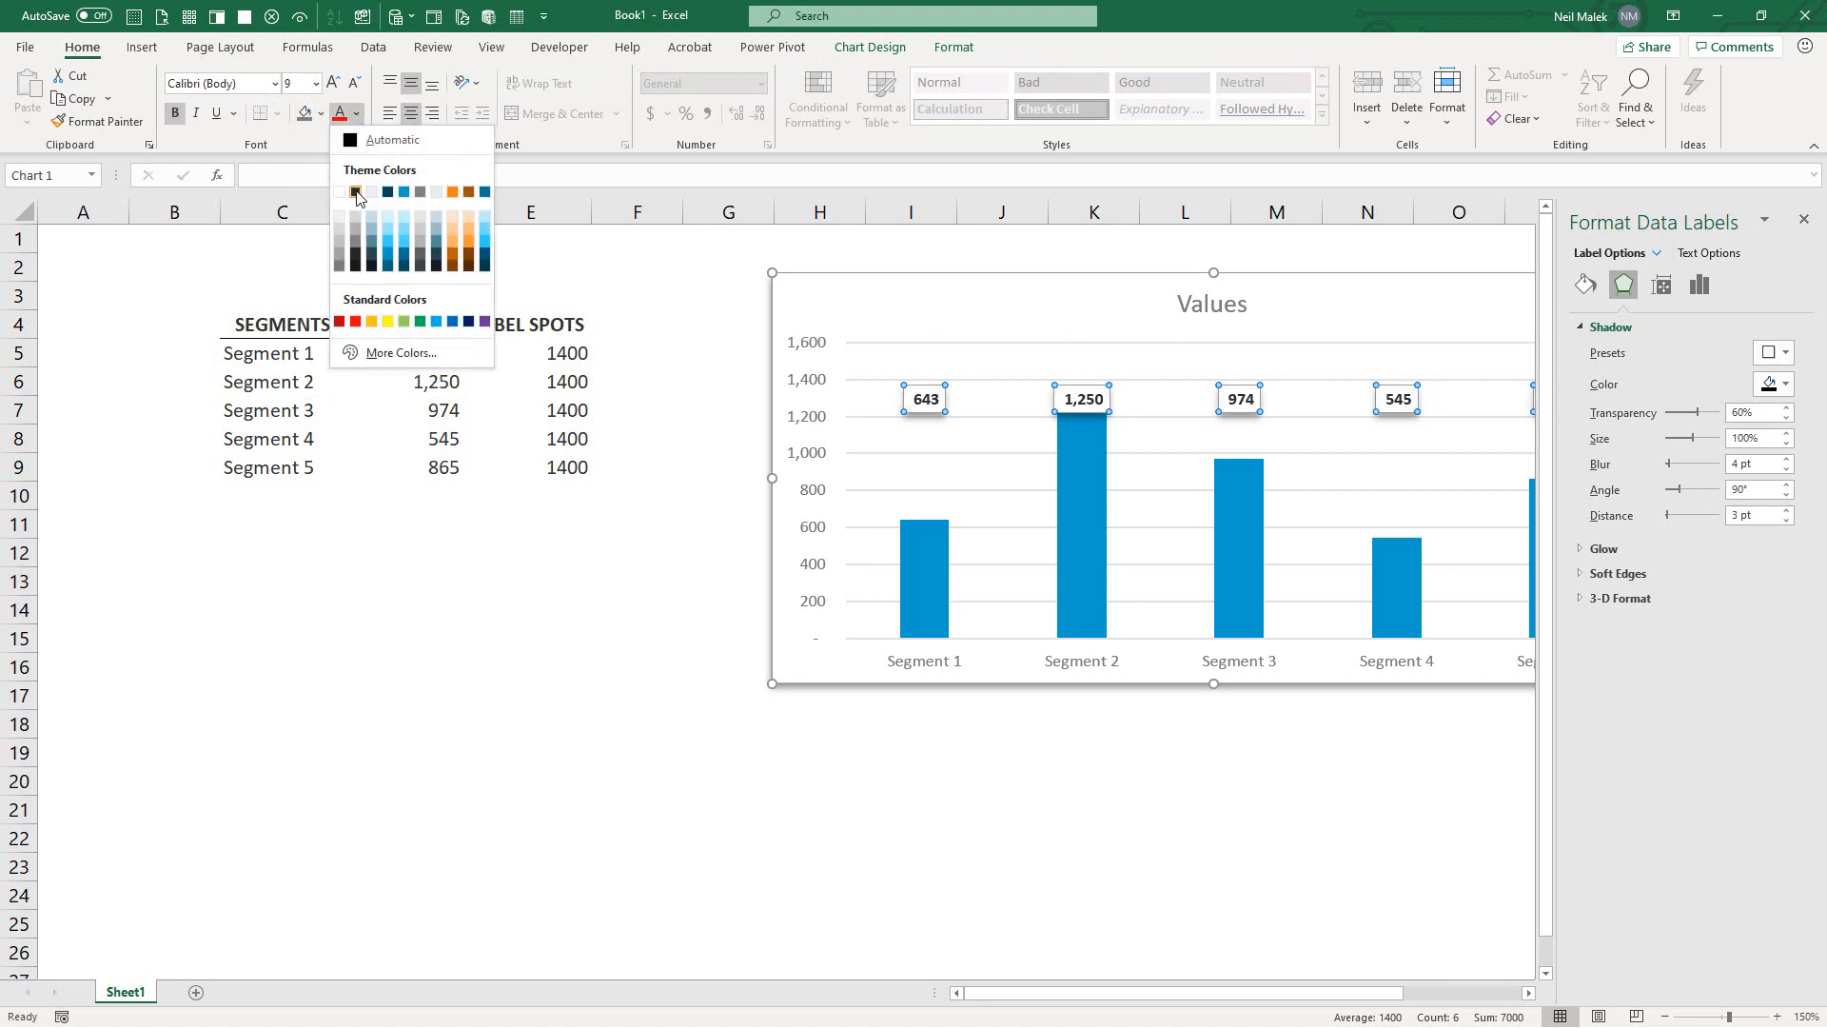
pyautogui.click(356, 193)
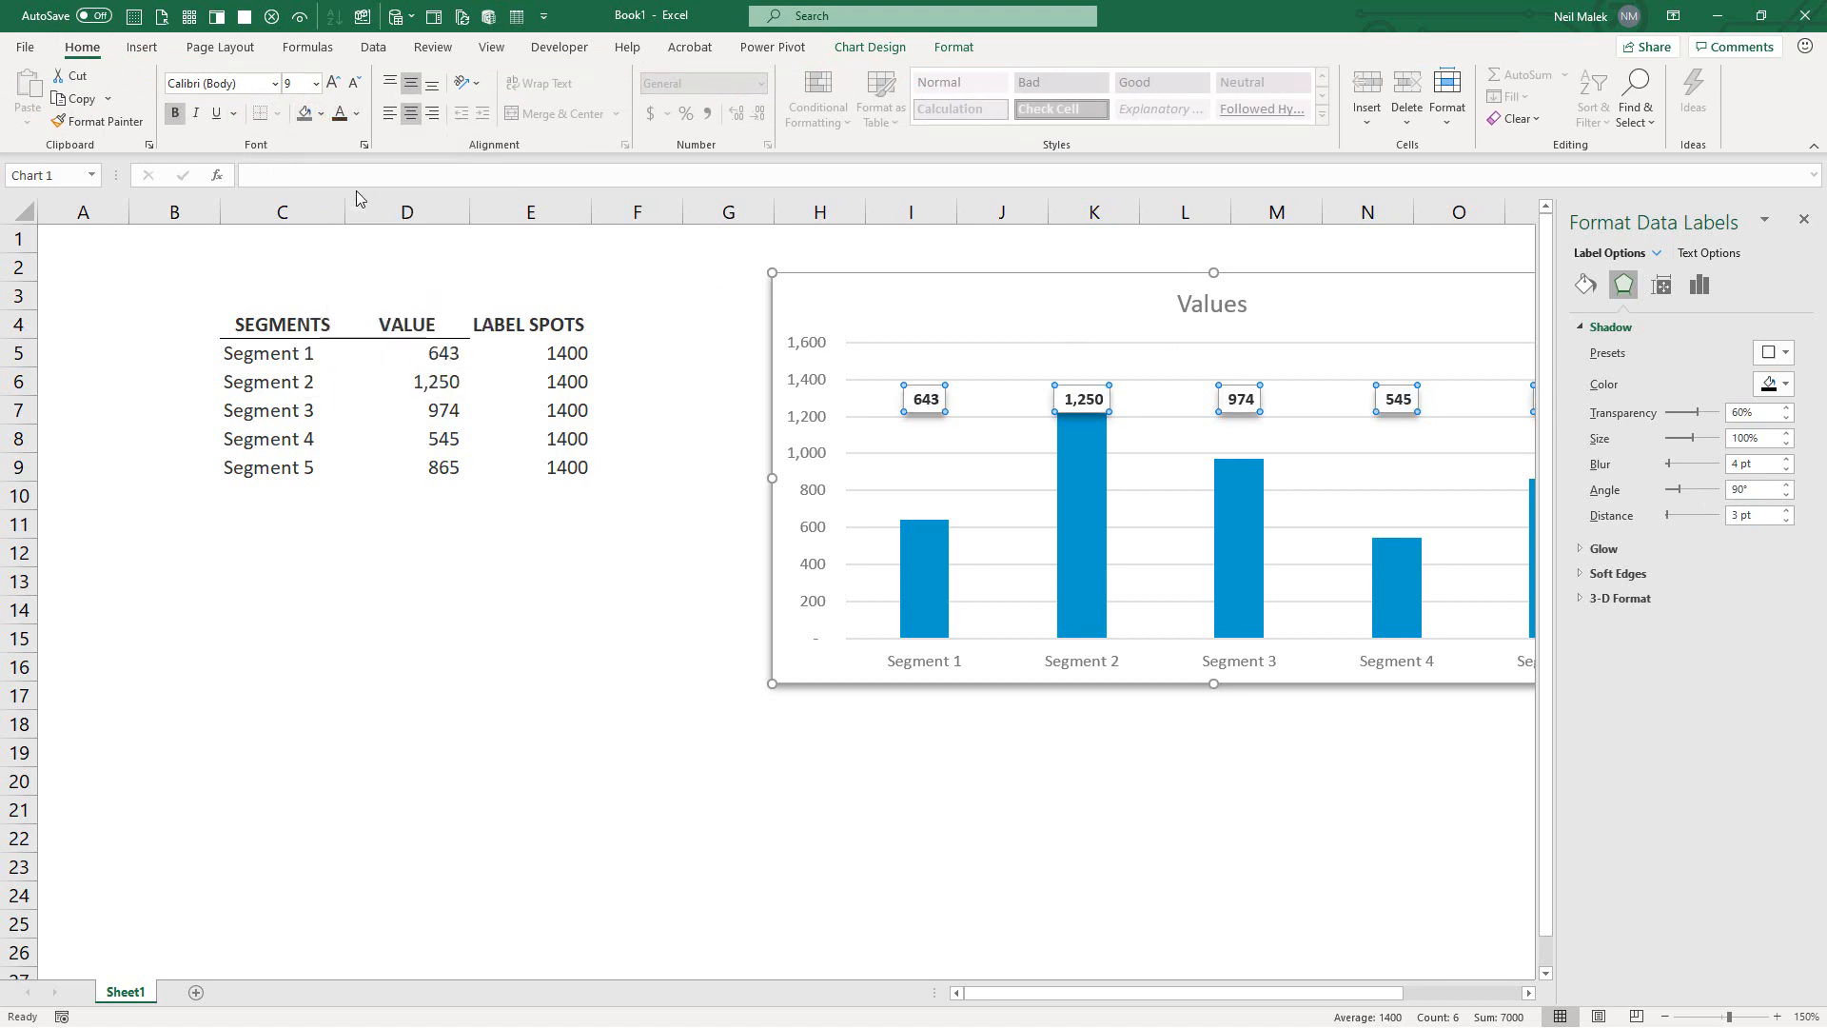
pyautogui.click(1805, 221)
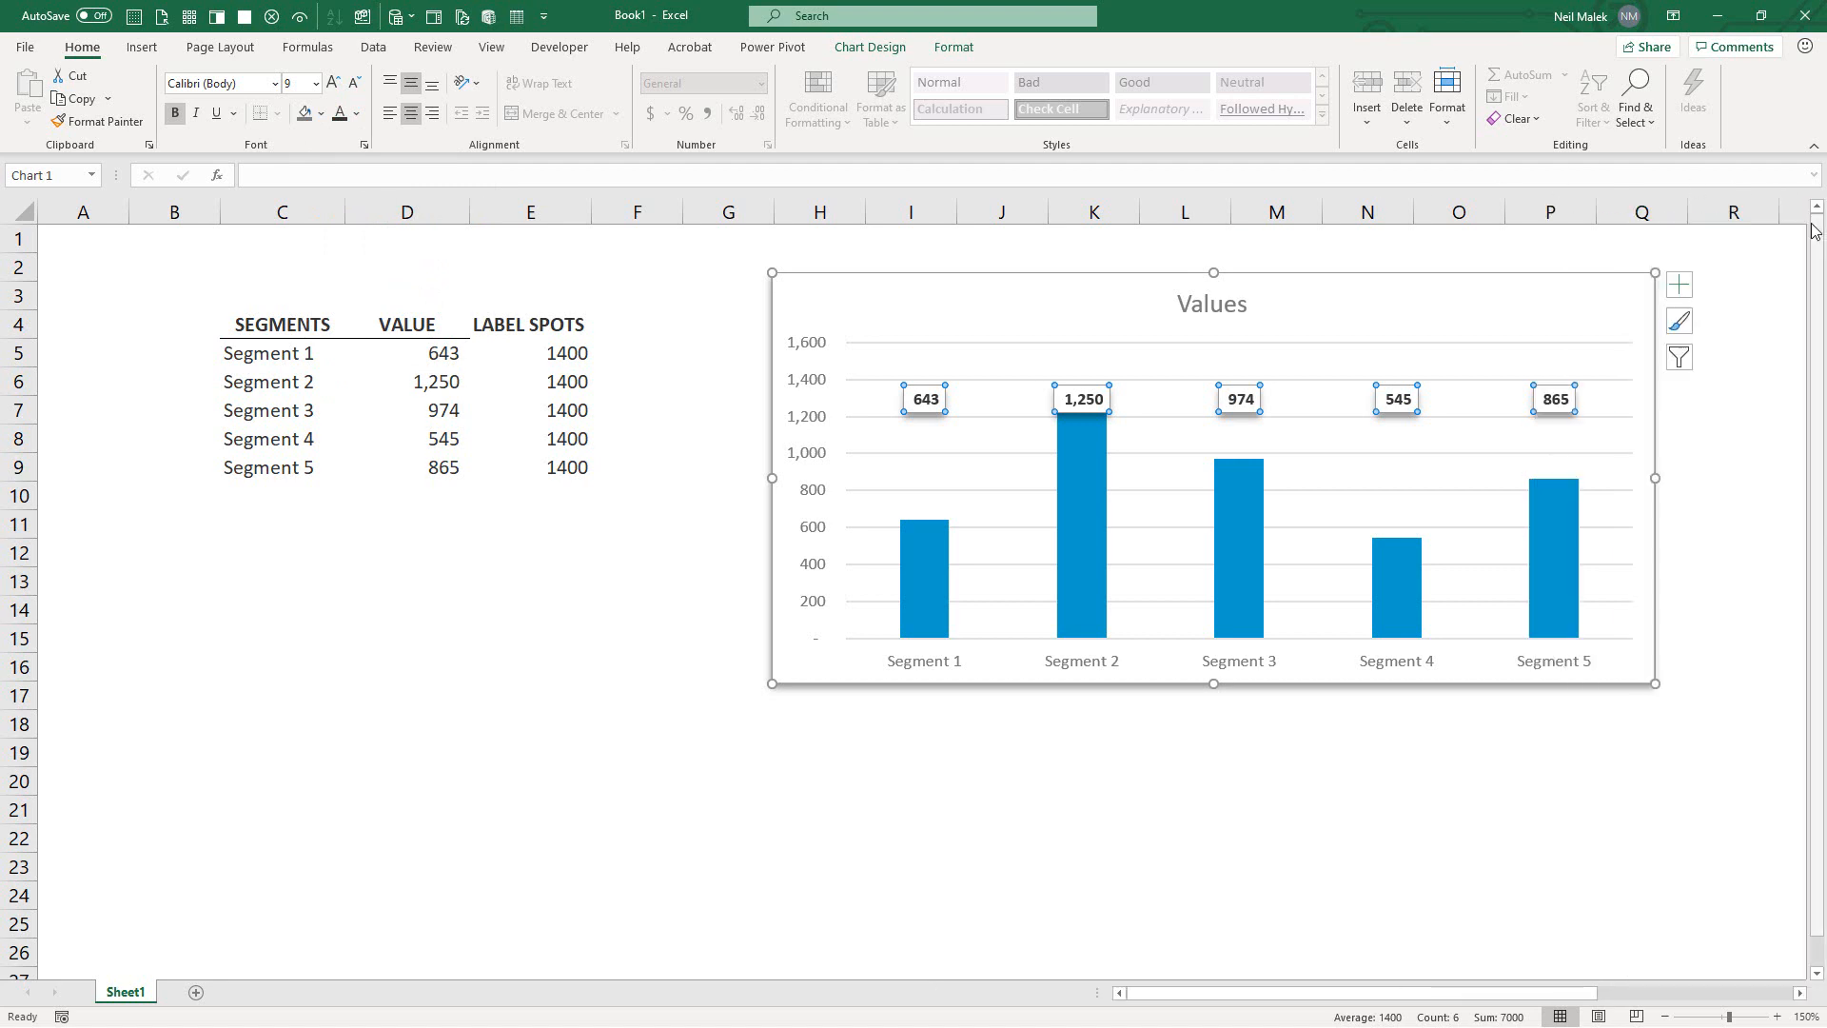
pyautogui.click(613, 407)
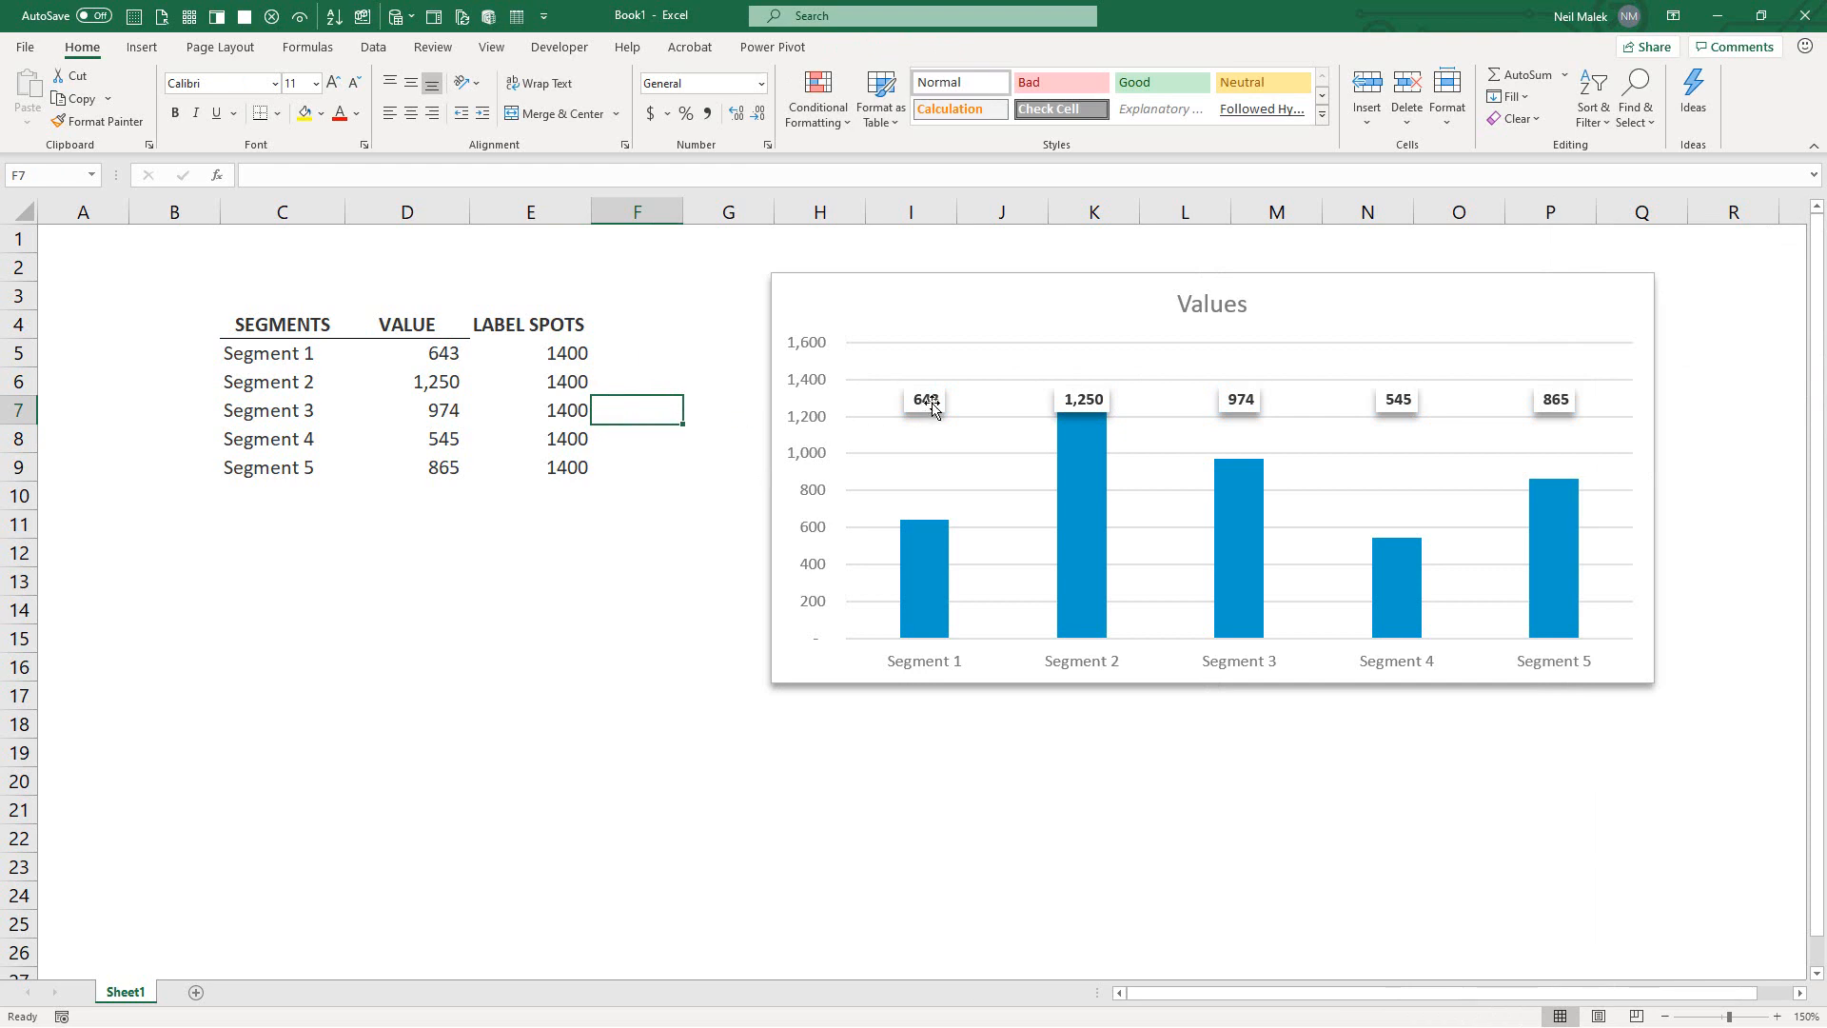
# - Change the Segment 1 value in cell D5 to 975
pyautogui.moveTo(935, 453)
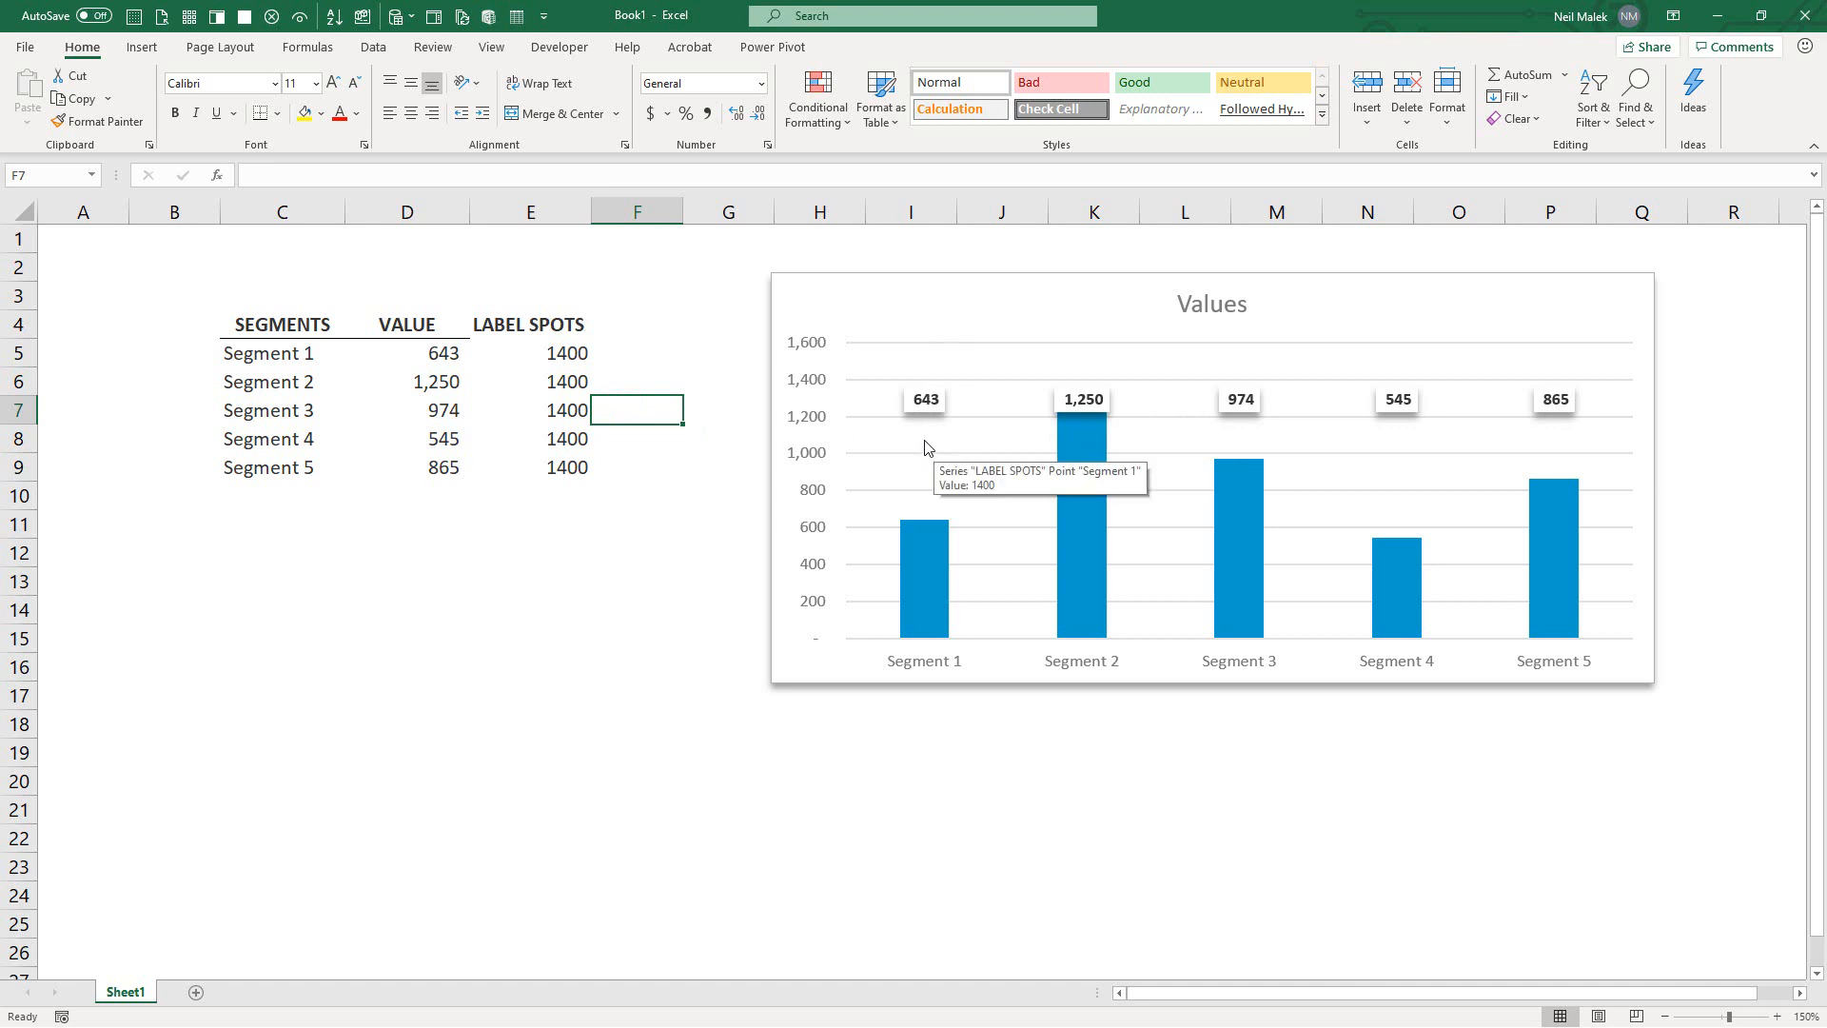
pyautogui.click(433, 359)
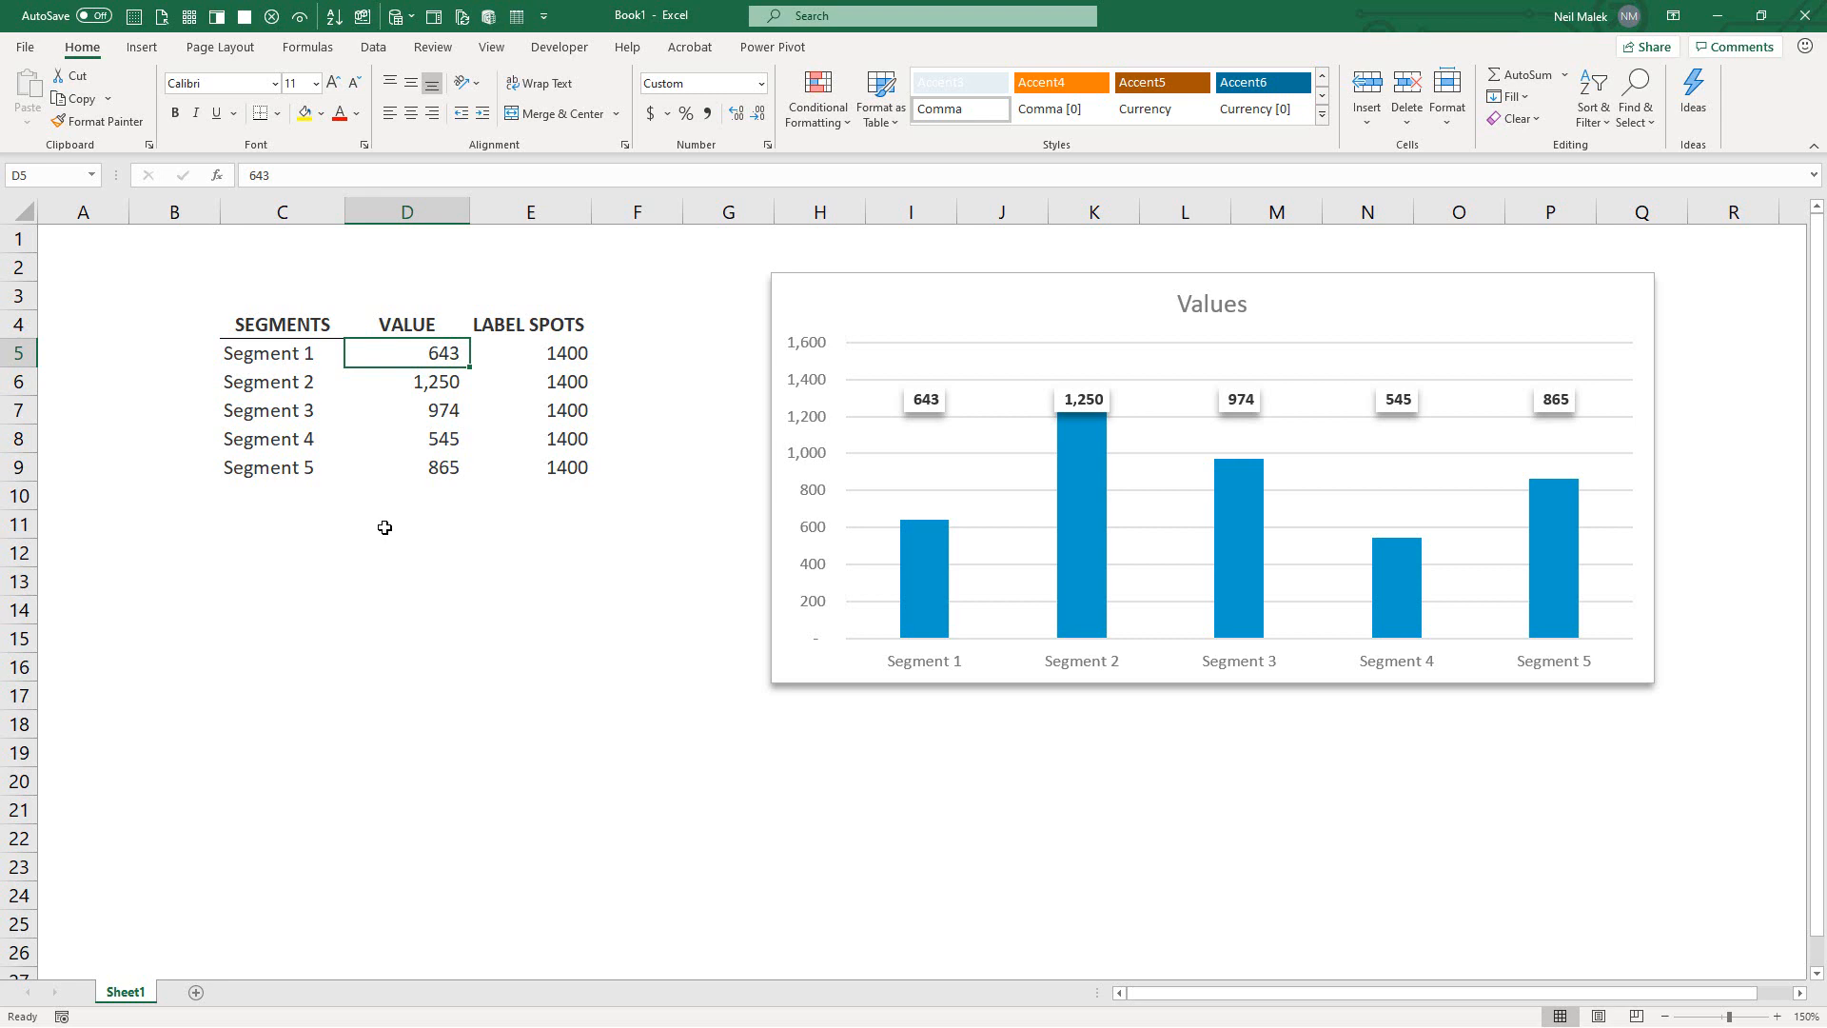
pyautogui.write('975')
pyautogui.press('Return')
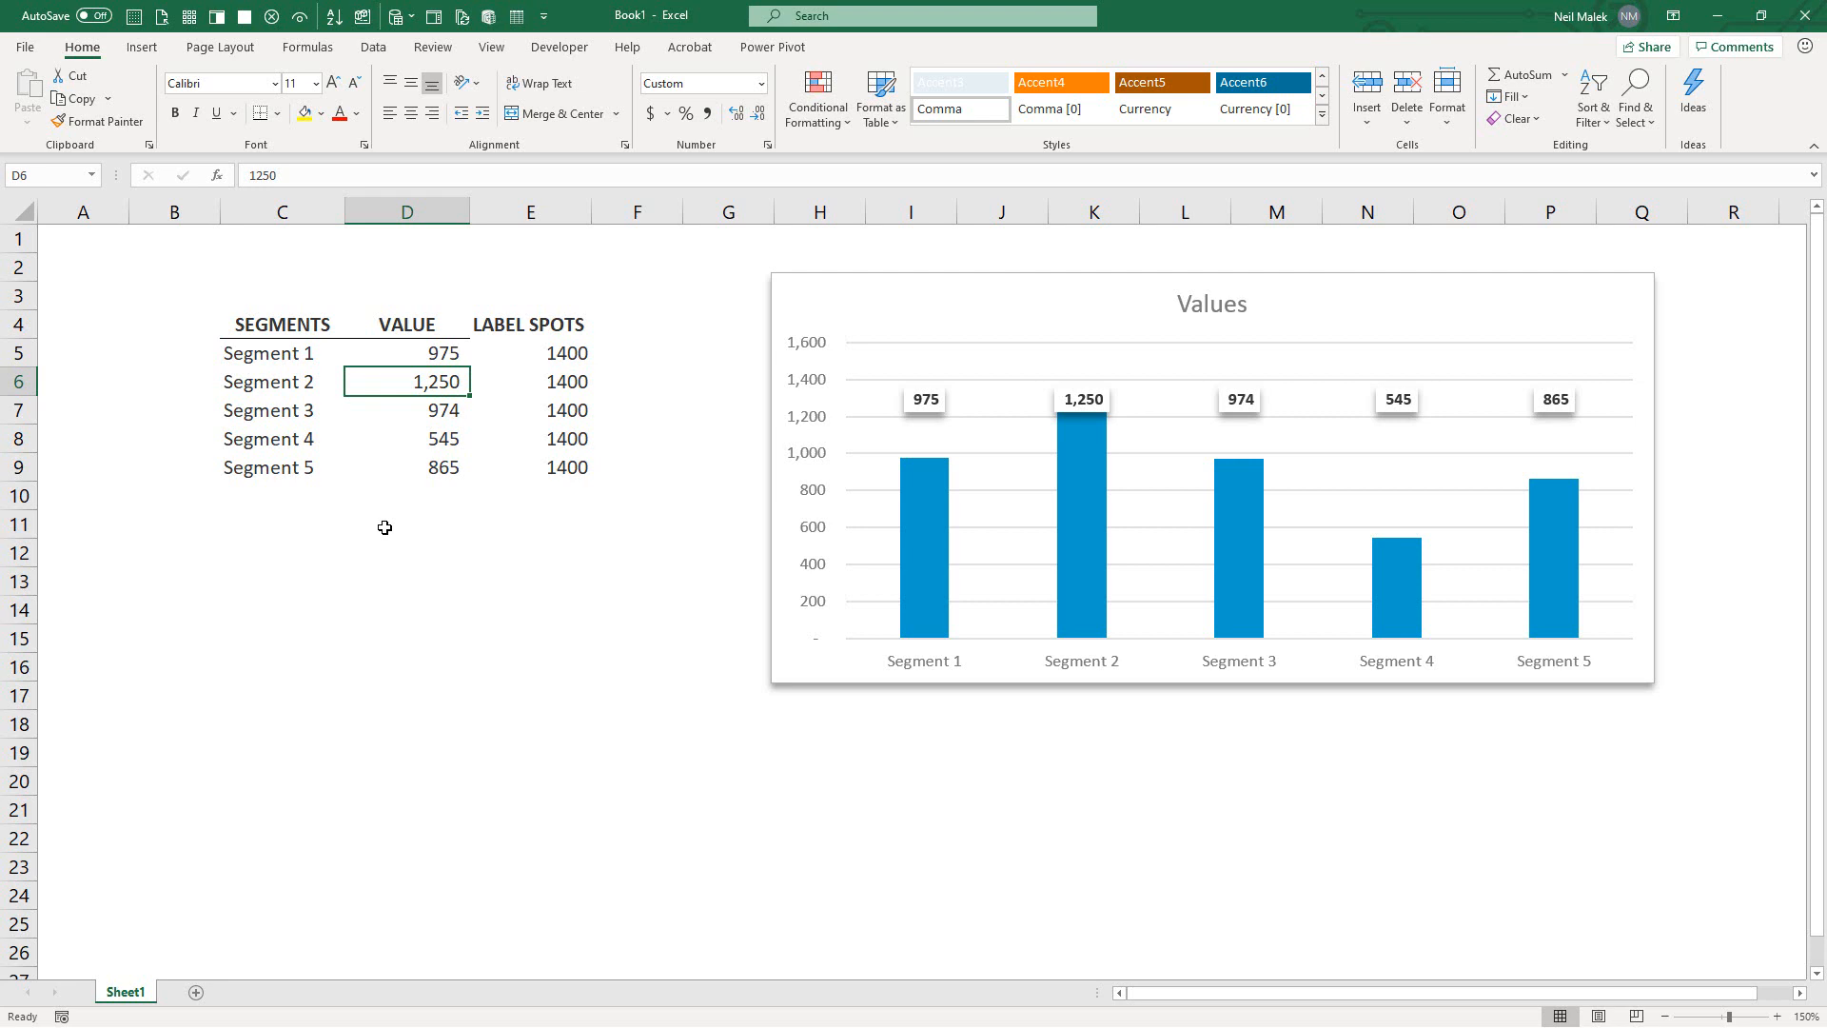
# - Set the LABEL SPOTS value in E5 to 1500 and fill it down through E9
pyautogui.click(534, 355)
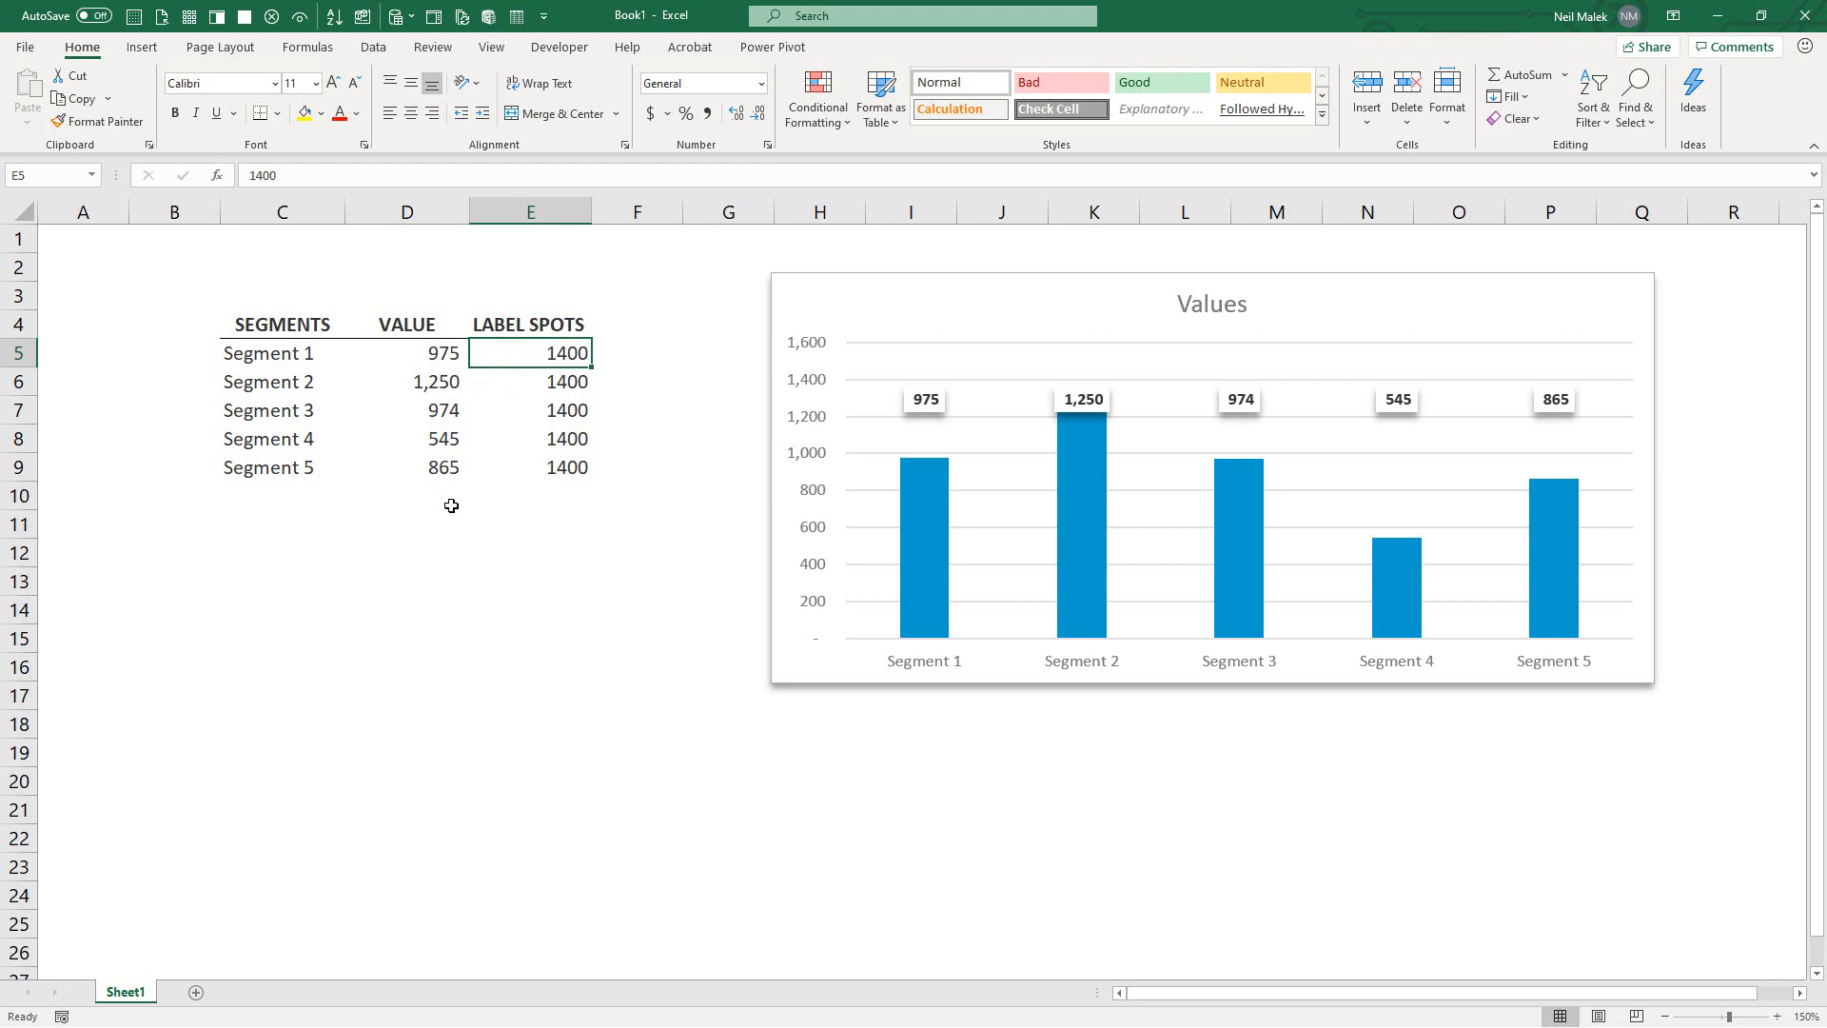
pyautogui.write('1500')
pyautogui.hotkey('ctrl', 'Return')
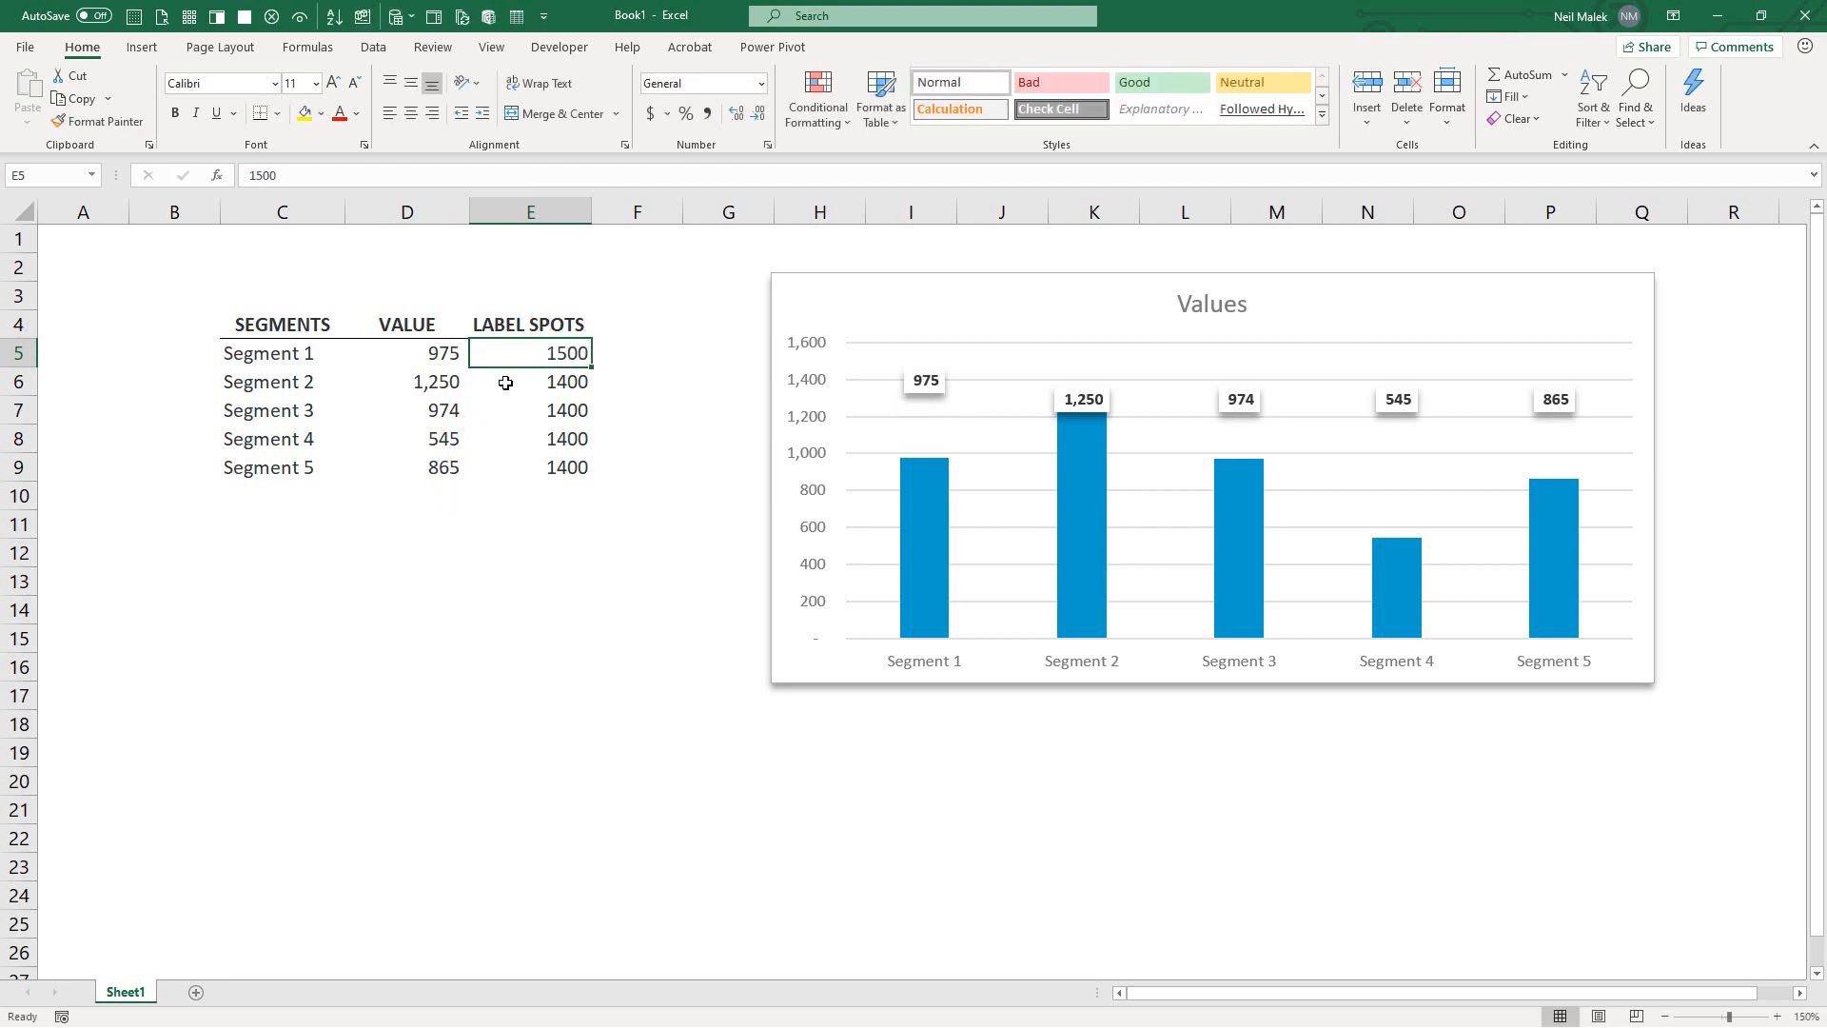
pyautogui.moveTo(591, 368); pyautogui.dragTo(602, 475)
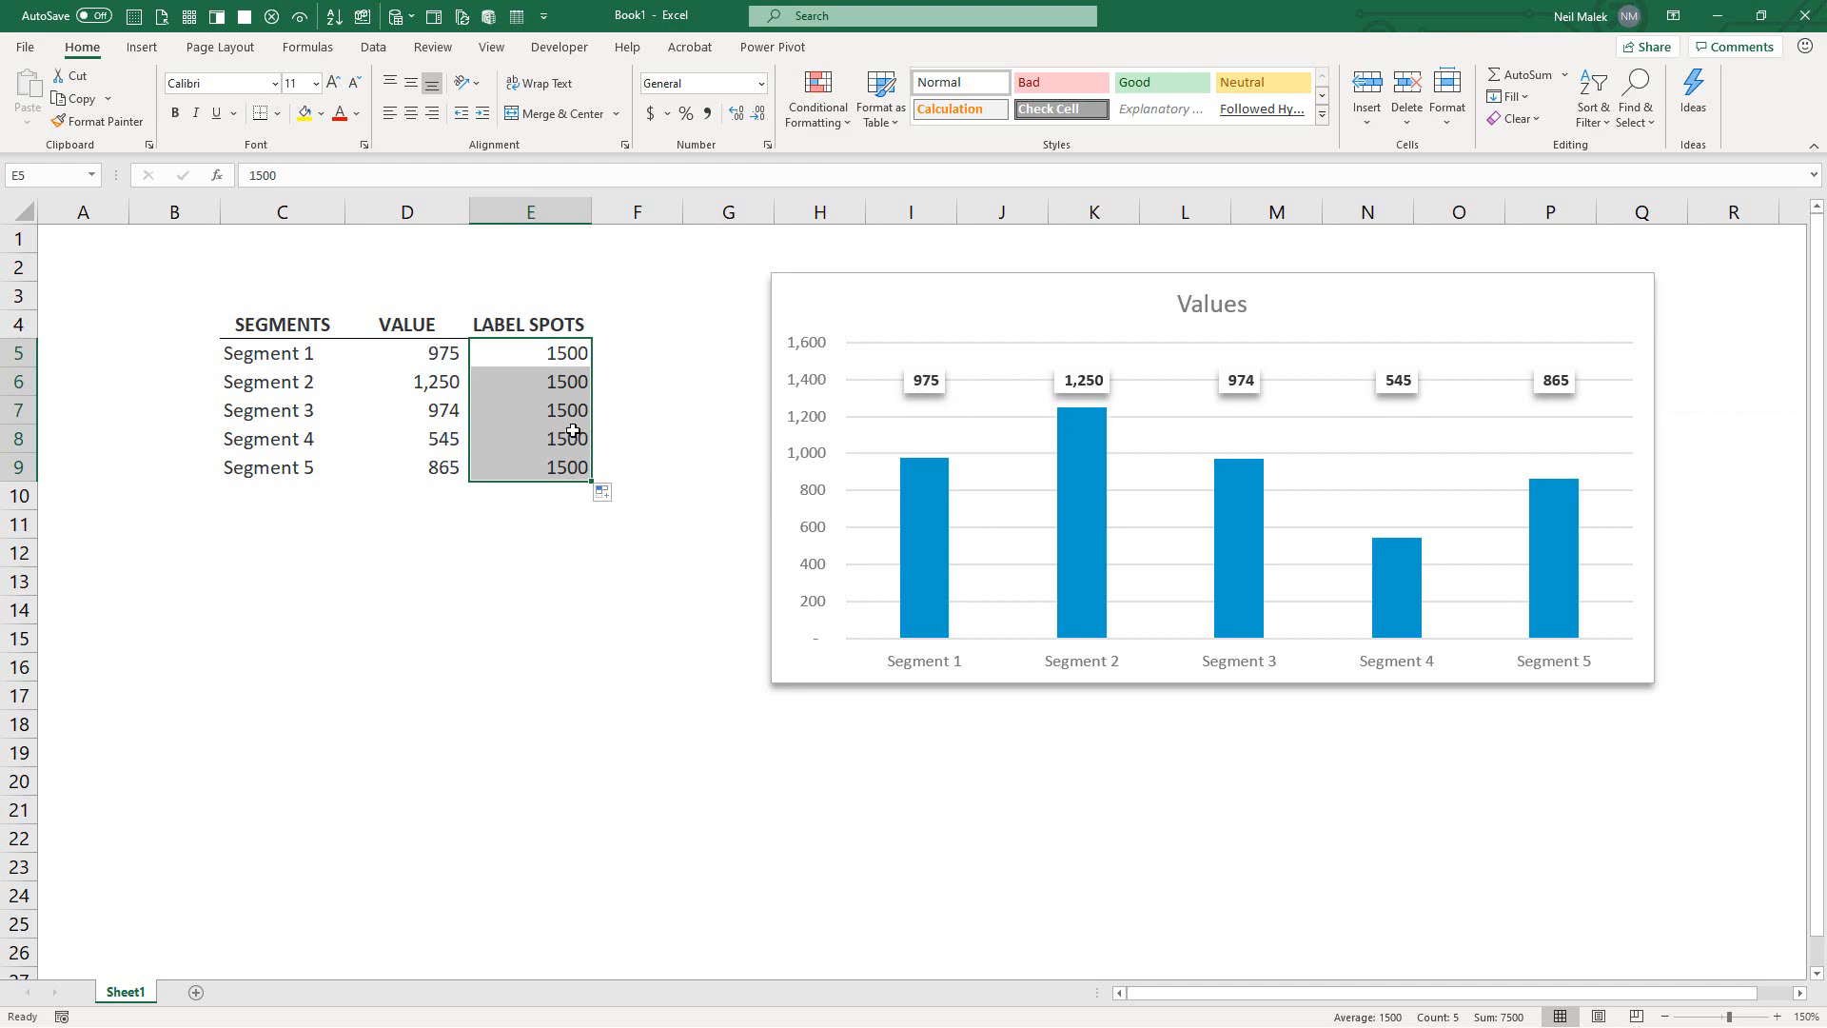
pyautogui.click(409, 383)
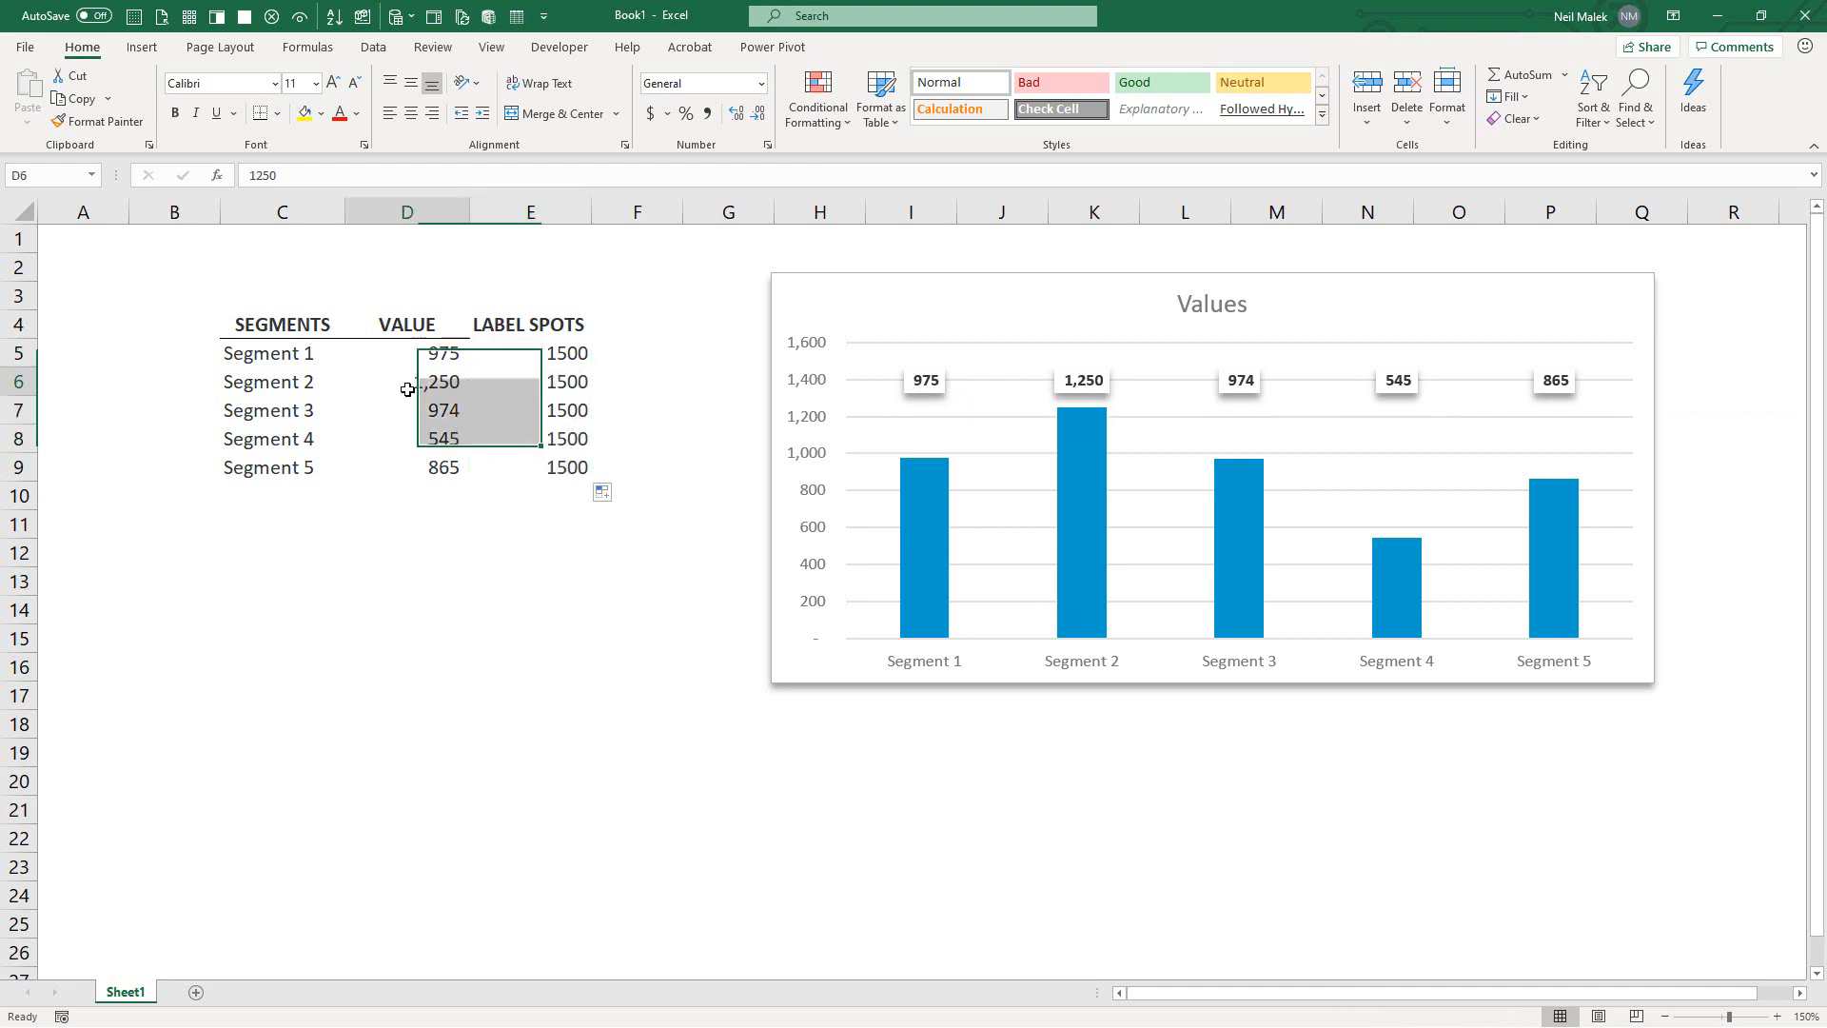